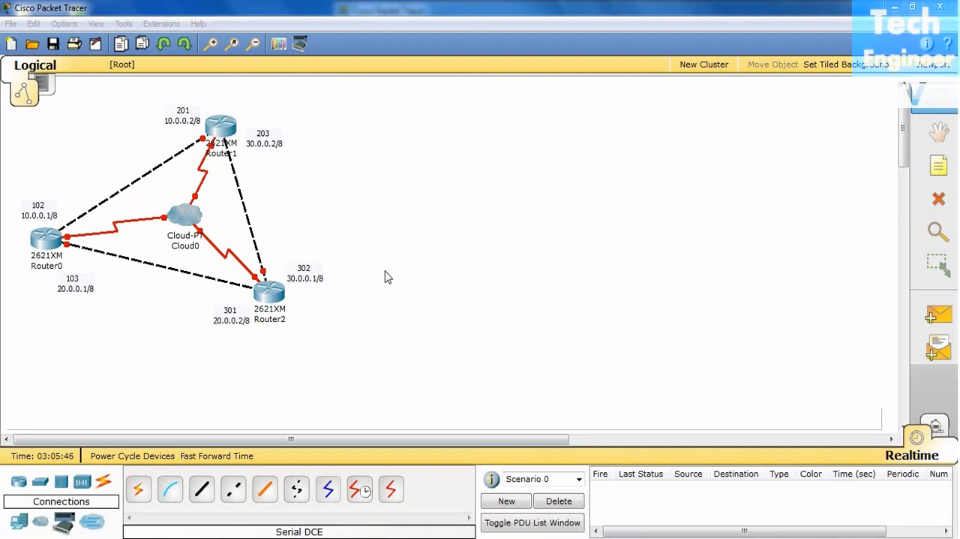
Switch to the blank Packet Tracer window and place three 2621XM routers in a triangle on the workspace
{"action": "mouse_move", "coordinate": [369, 534]}
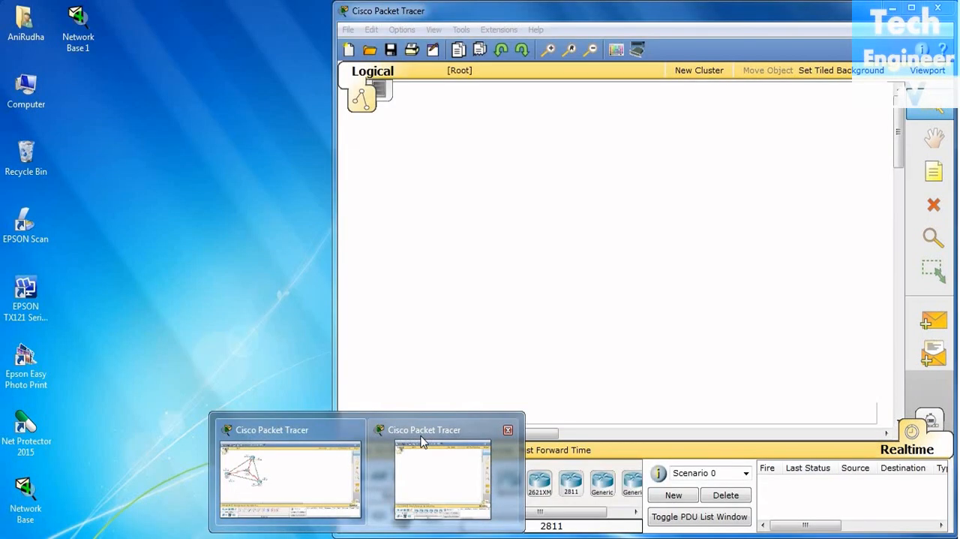
{"action": "left_click", "coordinate": [421, 441]}
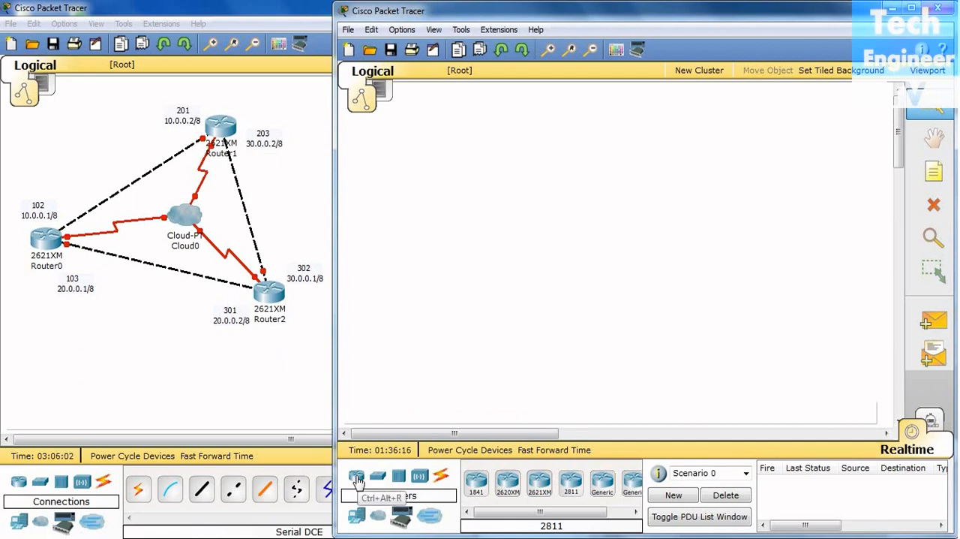
{"action": "left_click_drag", "start_coordinate": [475, 480], "coordinate": [421, 283]}
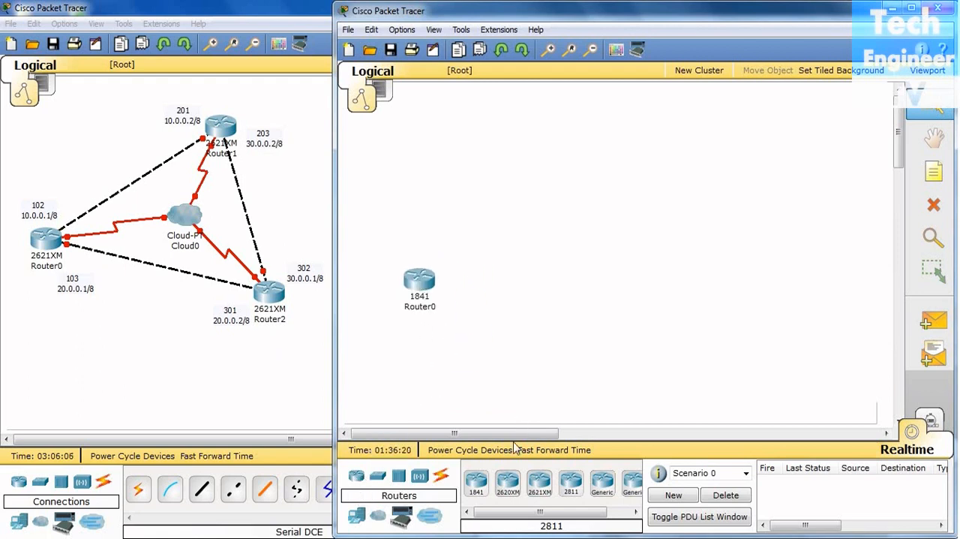
{"action": "left_click", "coordinate": [404, 278]}
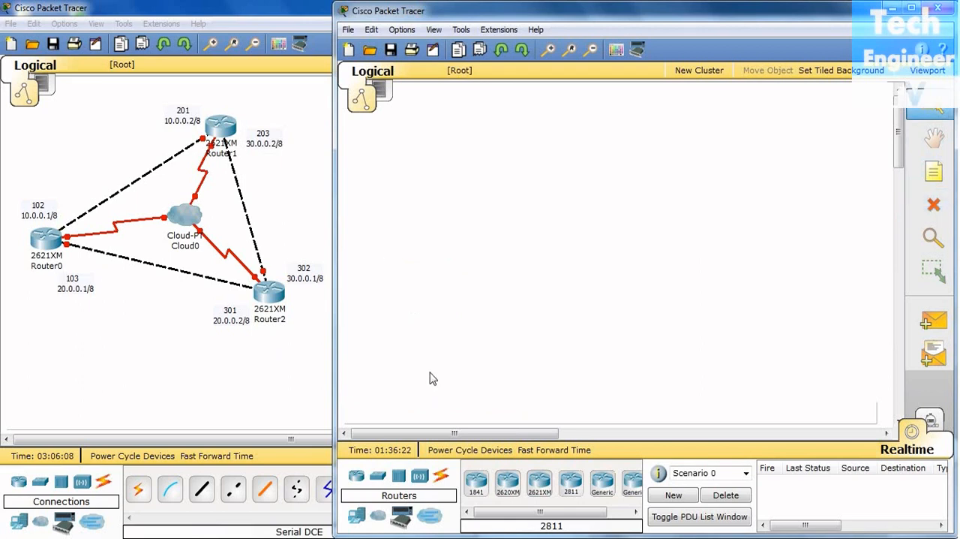
{"action": "left_click", "coordinate": [540, 486]}
{"action": "left_click", "coordinate": [432, 272]}
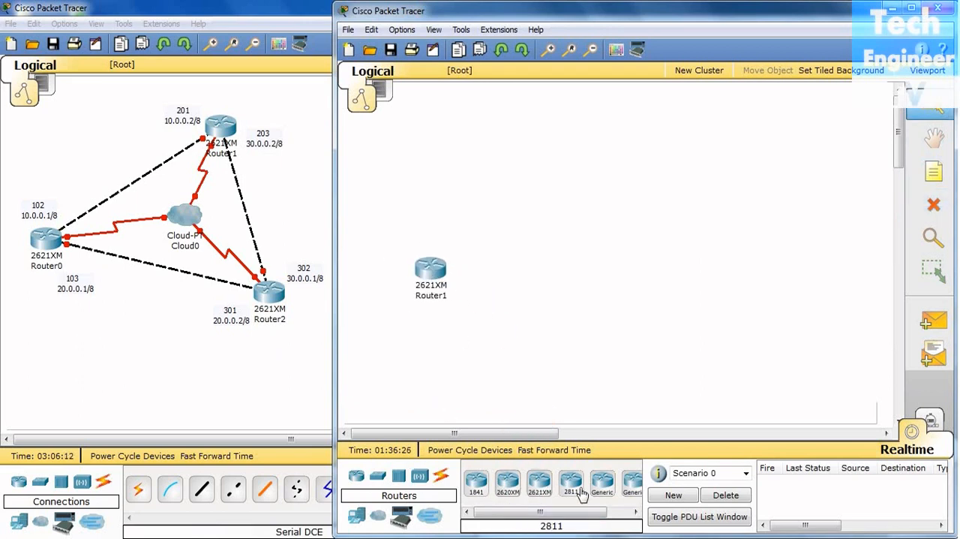
{"action": "left_click", "coordinate": [541, 484]}
{"action": "left_click", "coordinate": [612, 141]}
{"action": "left_click", "coordinate": [539, 484]}
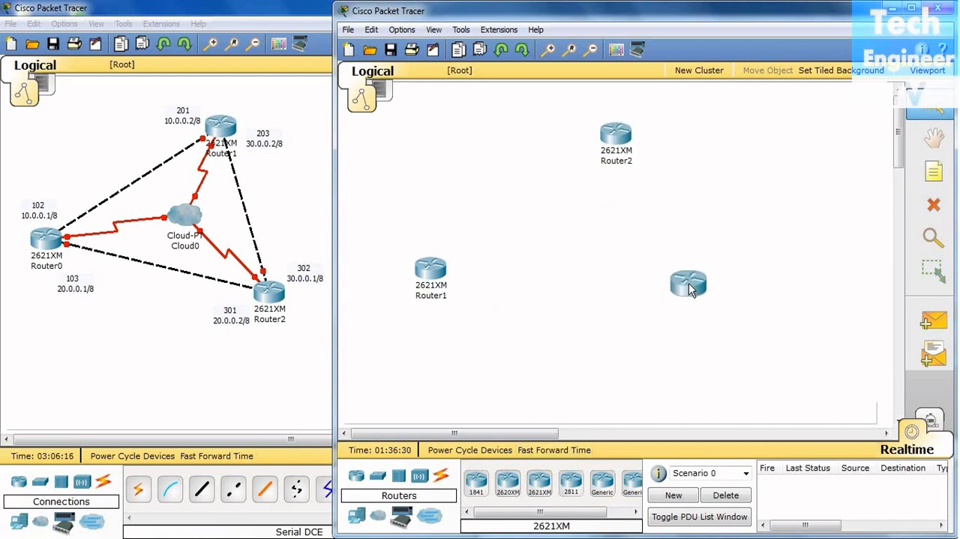
{"action": "left_click", "coordinate": [681, 279]}
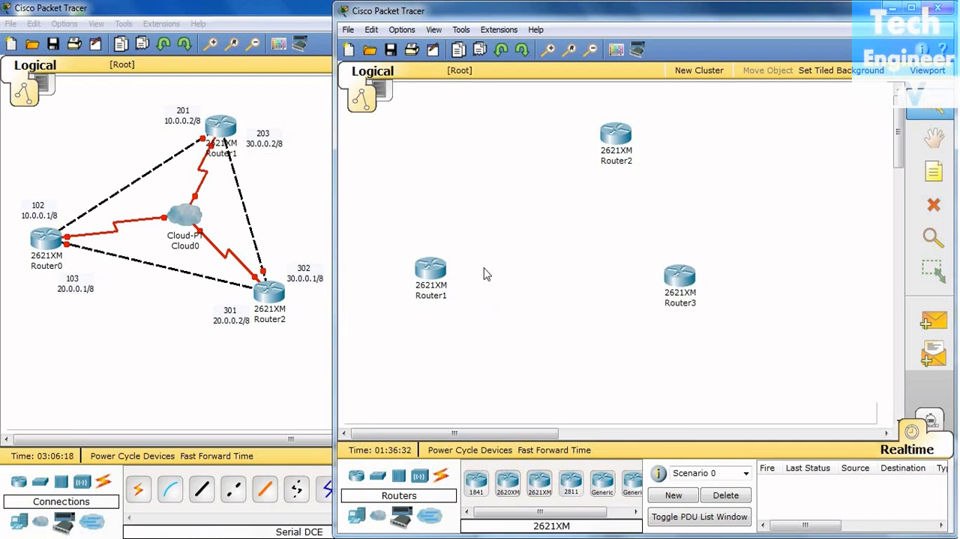
Reposition the three routers so the lower two sit level and the upper one is centred between them
{"action": "left_click_drag", "start_coordinate": [441, 272], "coordinate": [471, 268]}
{"action": "left_click_drag", "start_coordinate": [680, 299], "coordinate": [685, 289]}
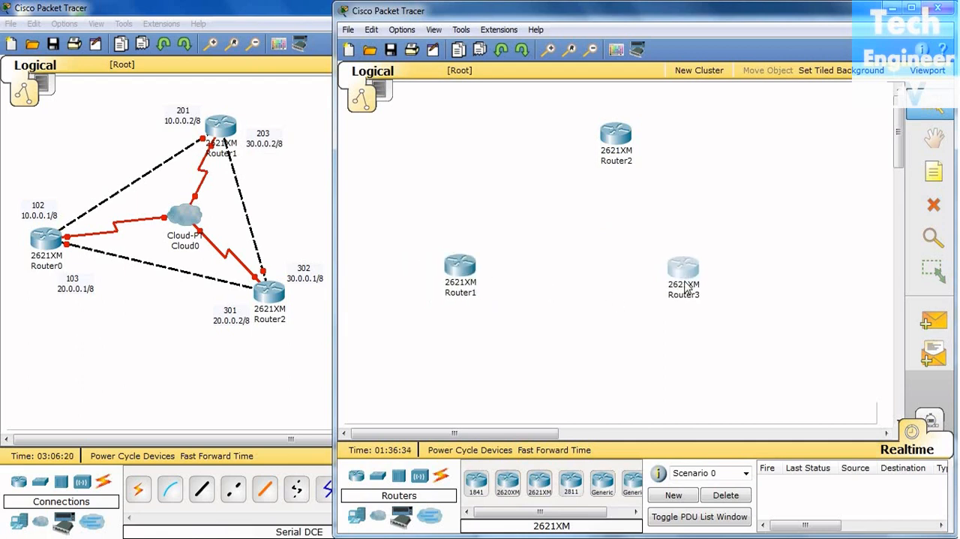
{"action": "left_click_drag", "start_coordinate": [616, 142], "coordinate": [587, 143]}
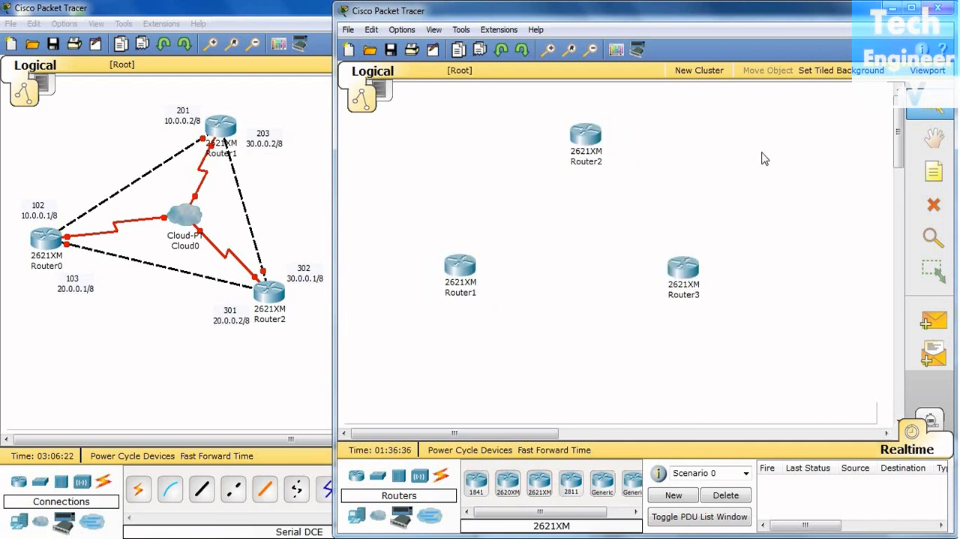
Place a Cloud-PT device between the three routers and move Router1 and Router3 slightly lower around it
{"action": "left_click", "coordinate": [378, 515]}
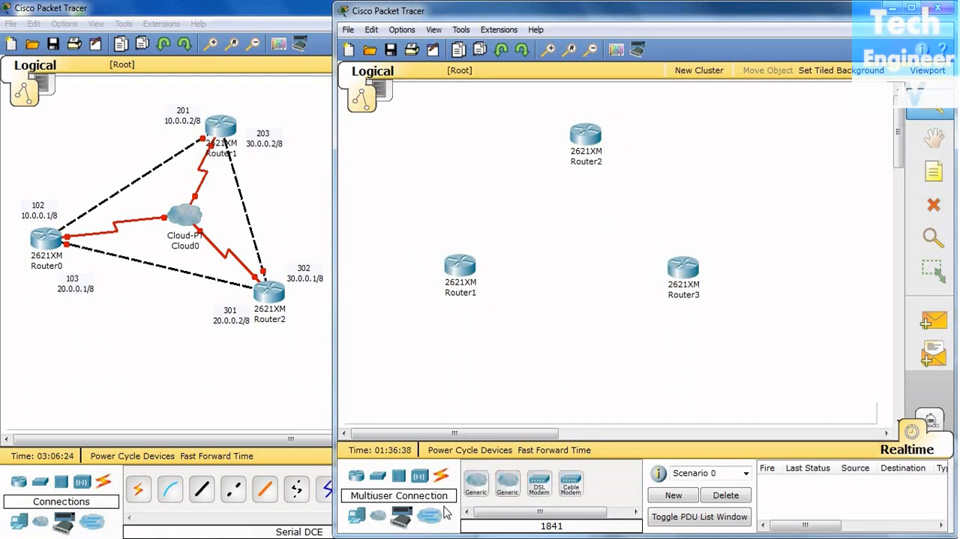
{"action": "left_click_drag", "start_coordinate": [476, 489], "coordinate": [575, 223]}
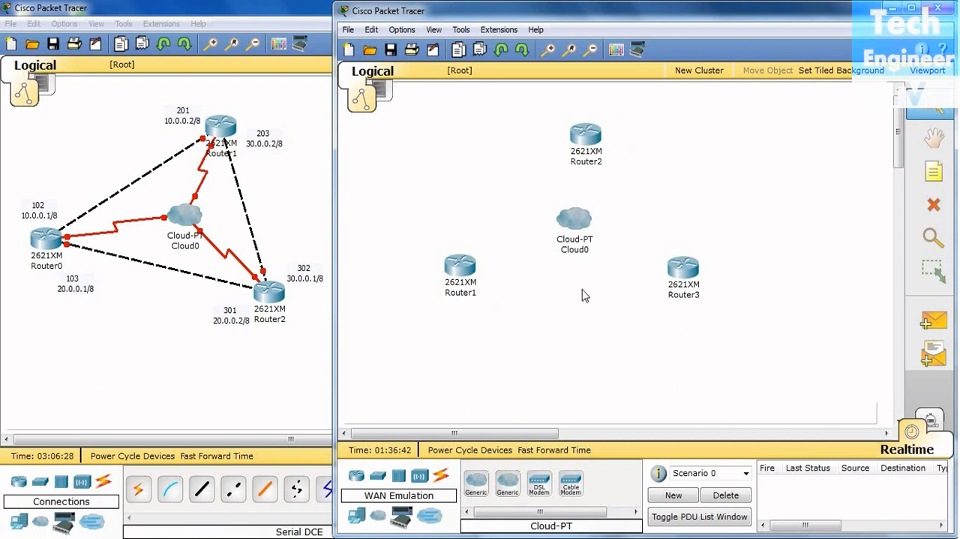
{"action": "left_click_drag", "start_coordinate": [471, 280], "coordinate": [485, 291]}
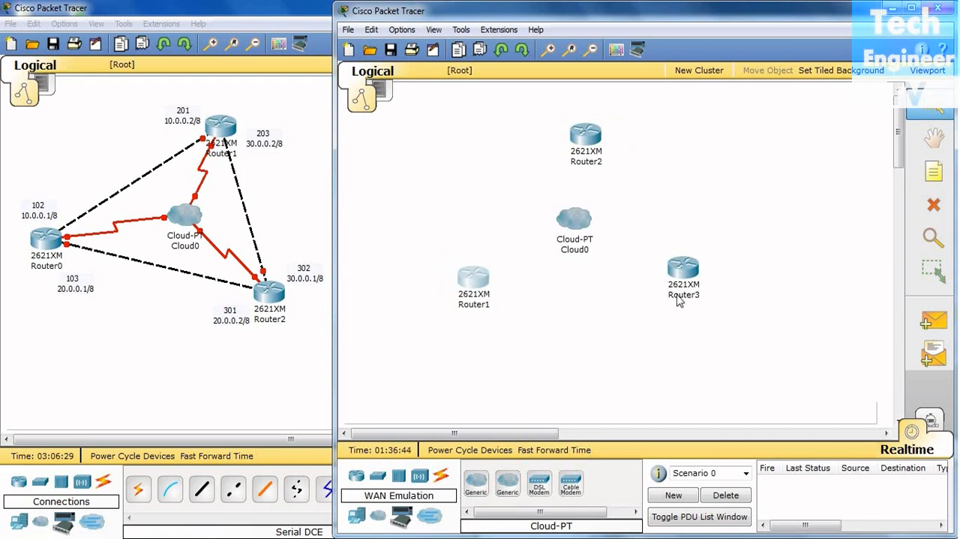
{"action": "left_click_drag", "start_coordinate": [701, 286], "coordinate": [702, 315]}
{"action": "left_click_drag", "start_coordinate": [477, 281], "coordinate": [470, 282]}
{"action": "left_click", "coordinate": [739, 234]}
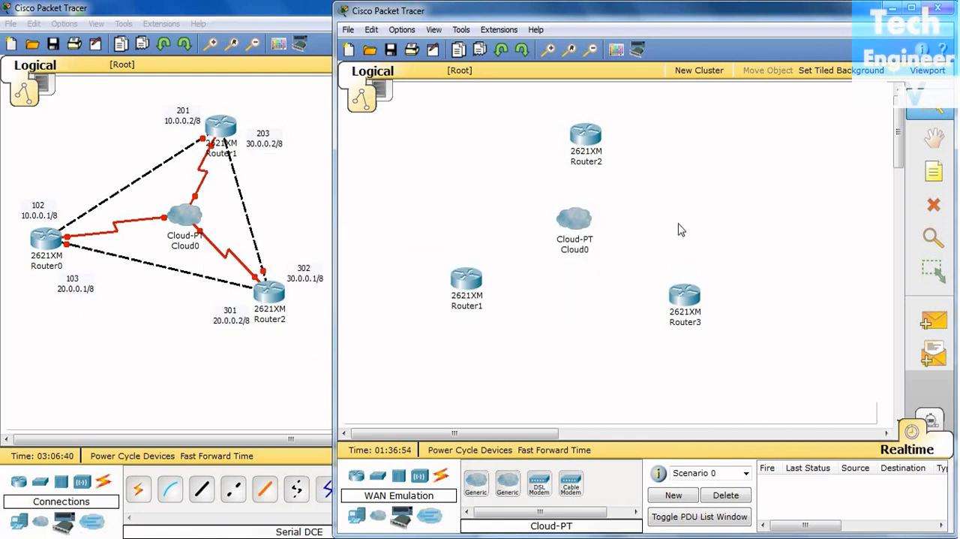
Try to connect the cloud's Serial0 port to Router1 with a Serial DCE cable
{"action": "left_click", "coordinate": [440, 477]}
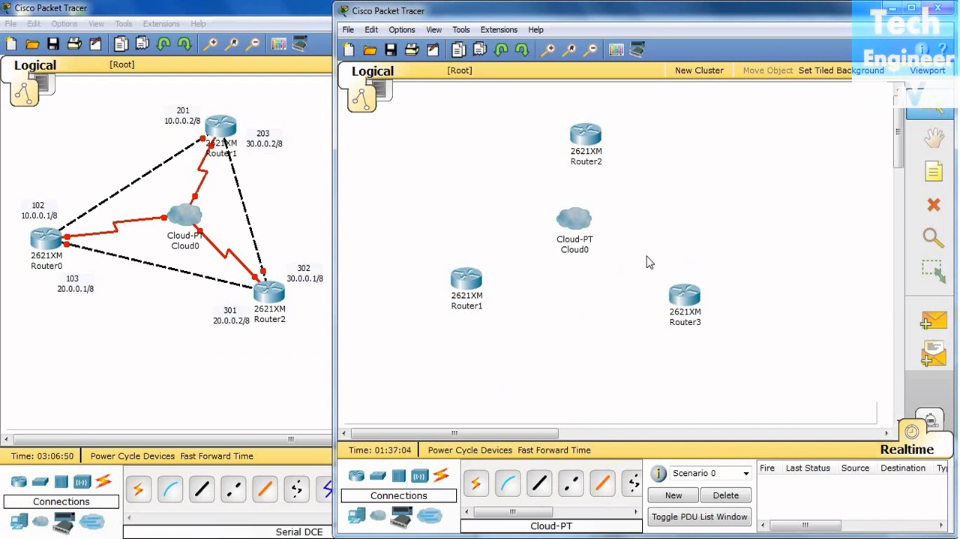
{"action": "left_click_drag", "start_coordinate": [551, 515], "coordinate": [605, 515]}
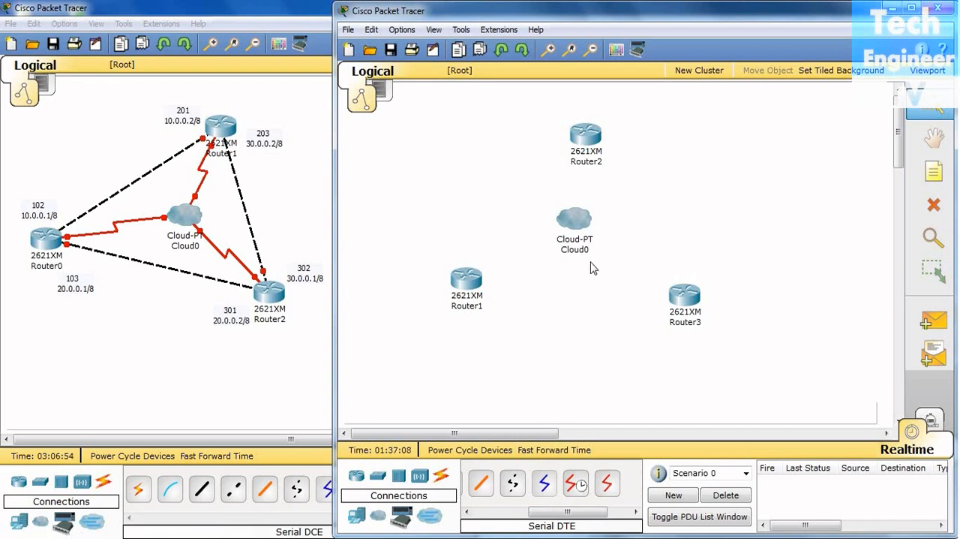
{"action": "left_click", "coordinate": [575, 486]}
{"action": "left_click", "coordinate": [573, 486]}
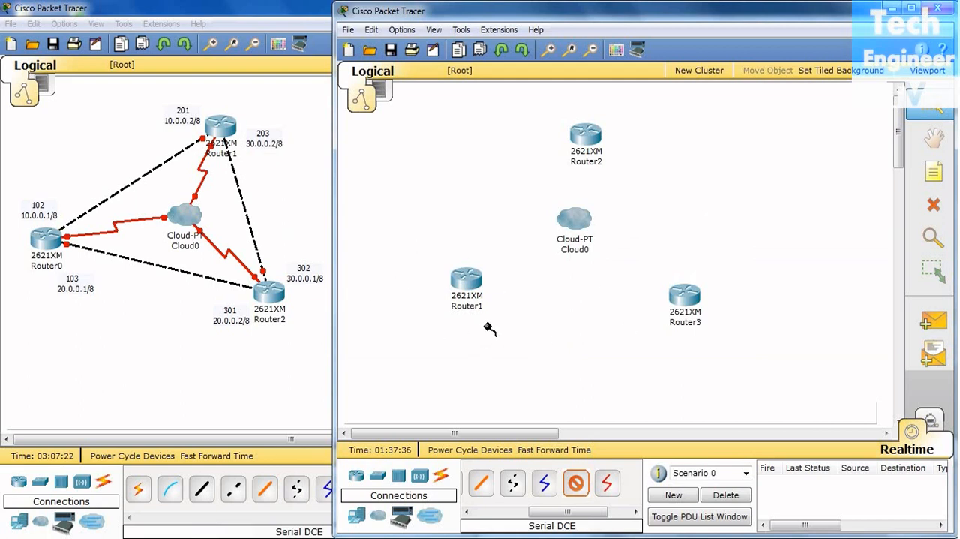
{"action": "left_click", "coordinate": [575, 217]}
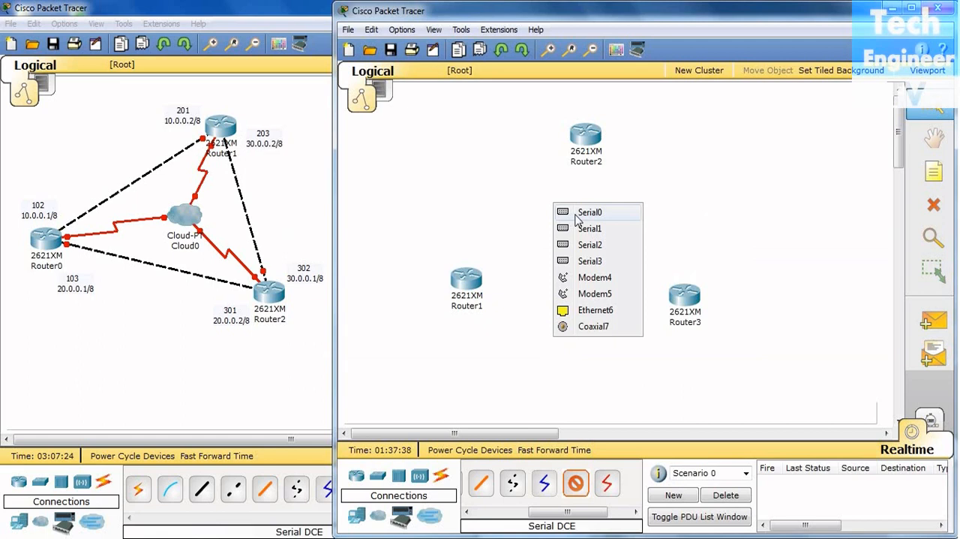
{"action": "left_click", "coordinate": [579, 216]}
{"action": "left_click", "coordinate": [469, 282]}
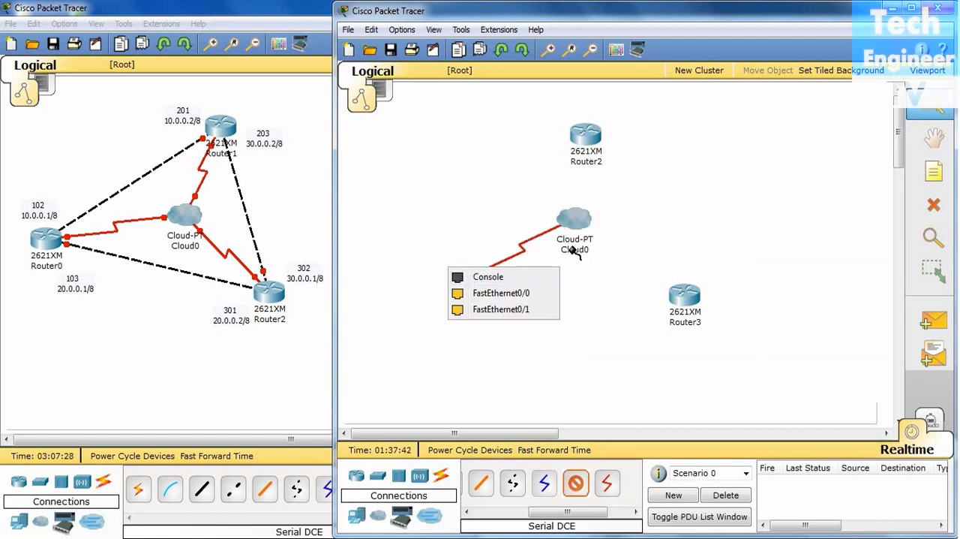
{"action": "left_click", "coordinate": [584, 224]}
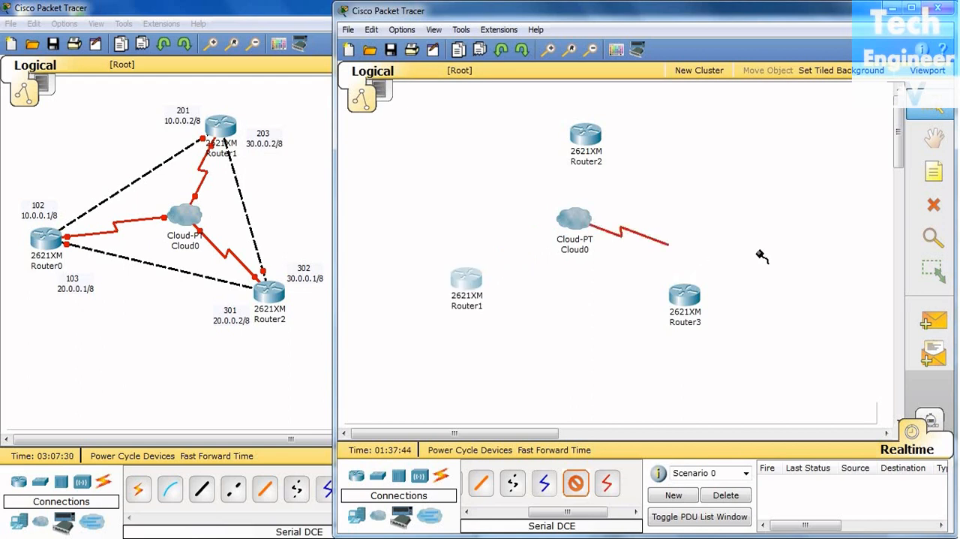
{"action": "left_click", "coordinate": [923, 215]}
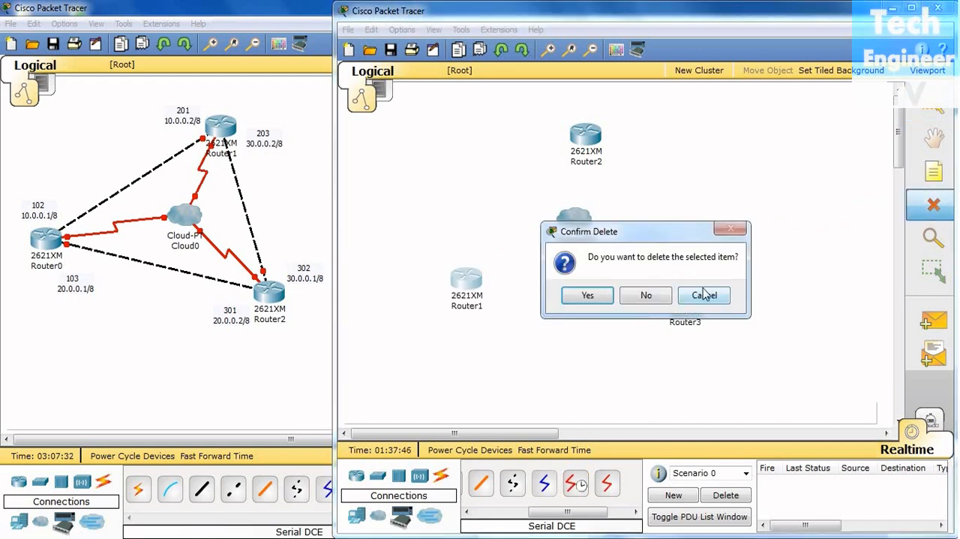
{"action": "left_click", "coordinate": [655, 297]}
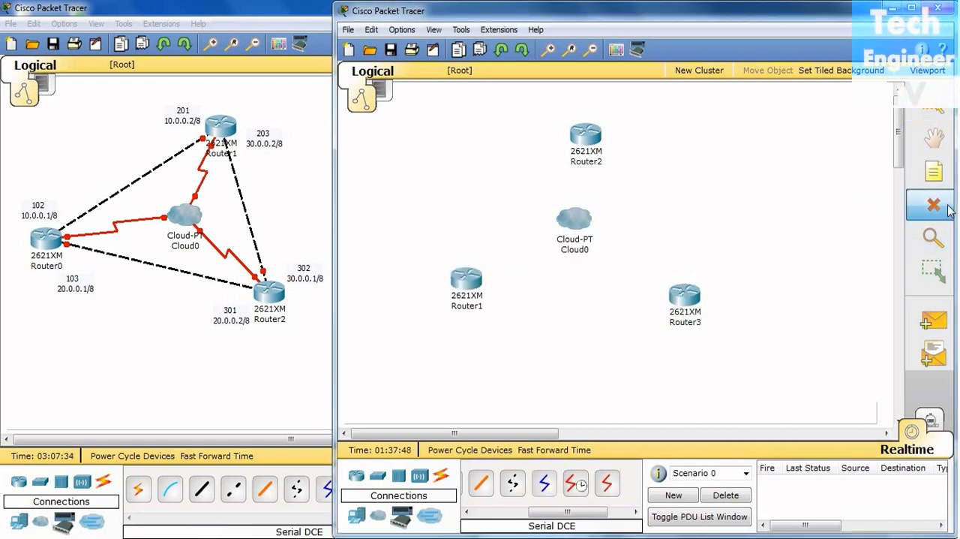
{"action": "left_click", "coordinate": [933, 113]}
Install a WIC-1T serial module in the first WIC slot of Router1 and close its device window
{"action": "left_click", "coordinate": [467, 279]}
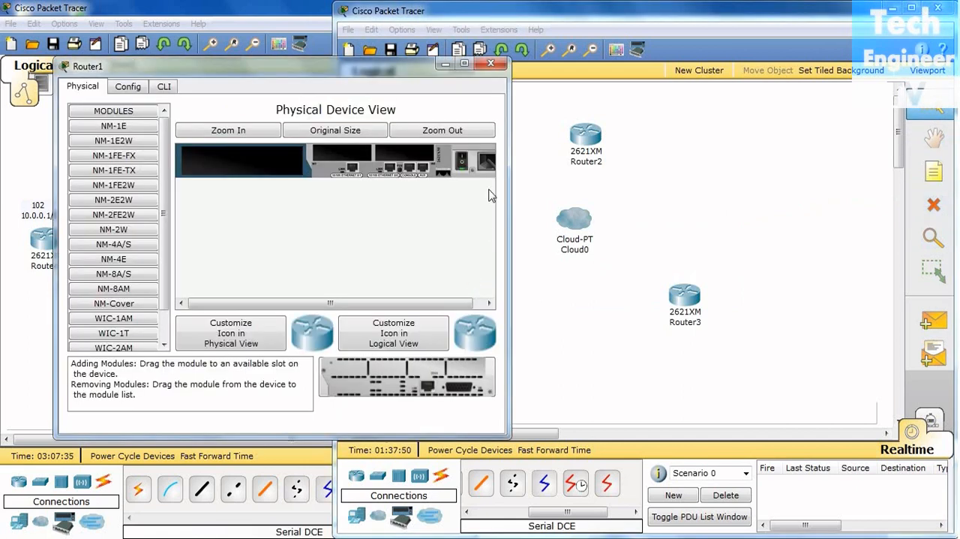
{"action": "left_click", "coordinate": [133, 337]}
{"action": "left_click_drag", "start_coordinate": [460, 392], "coordinate": [363, 152]}
{"action": "left_click_drag", "start_coordinate": [452, 389], "coordinate": [348, 155]}
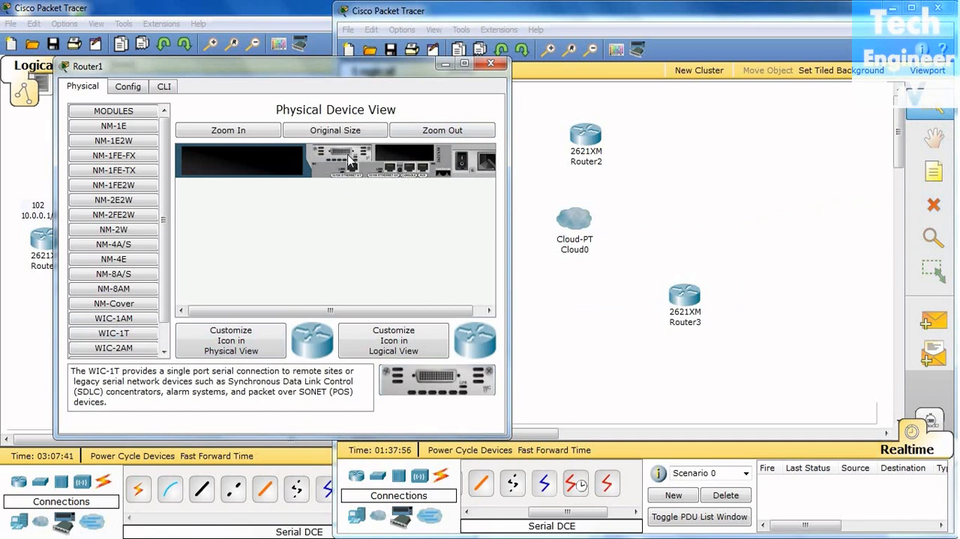
{"action": "left_click", "coordinate": [491, 63]}
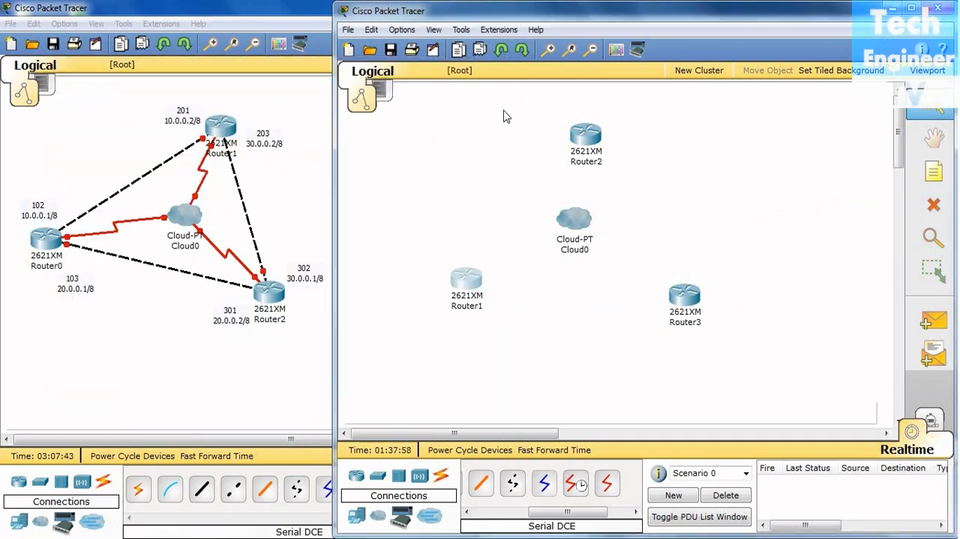
Install a WIC-1T serial module in the first WIC slot of Router2 and close its device window
{"action": "left_click", "coordinate": [593, 141]}
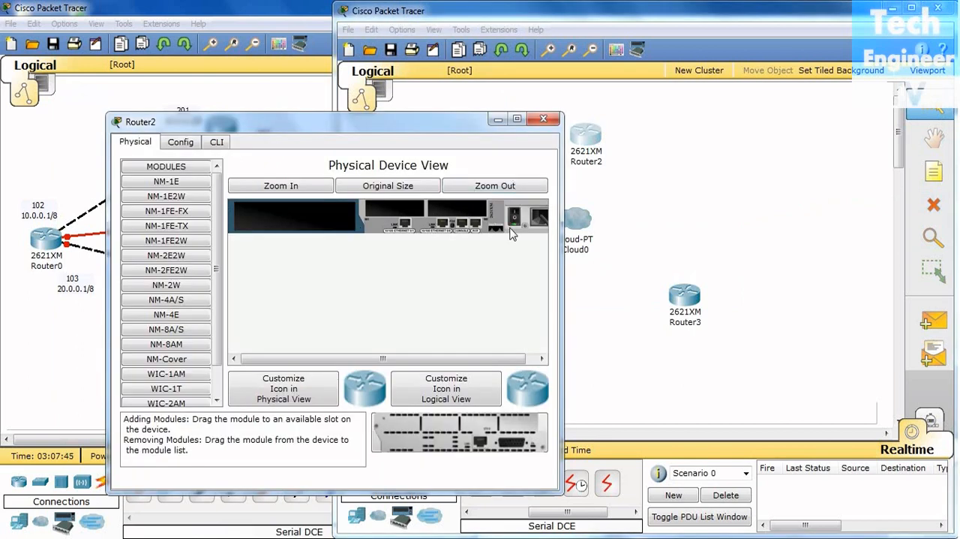
{"action": "left_click", "coordinate": [179, 390]}
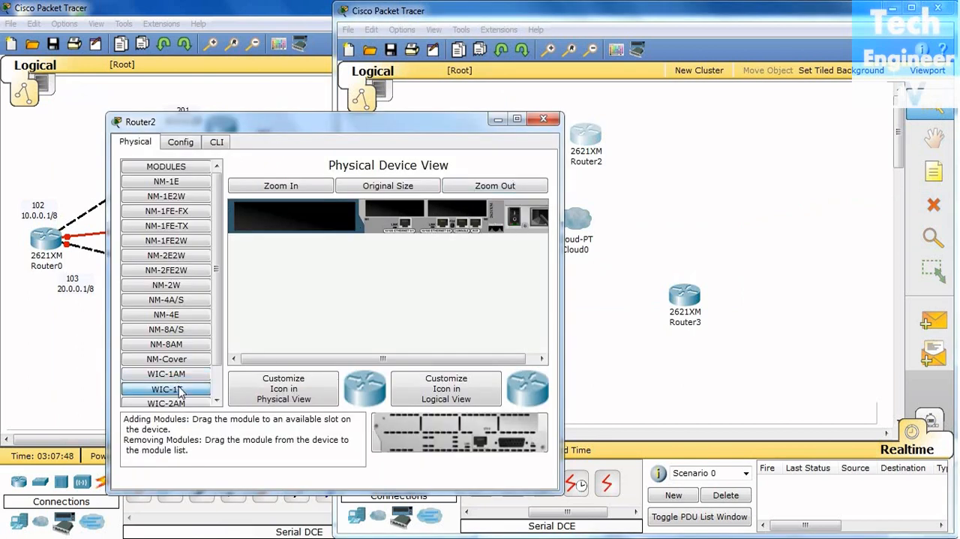
{"action": "left_click_drag", "start_coordinate": [403, 218], "coordinate": [402, 217]}
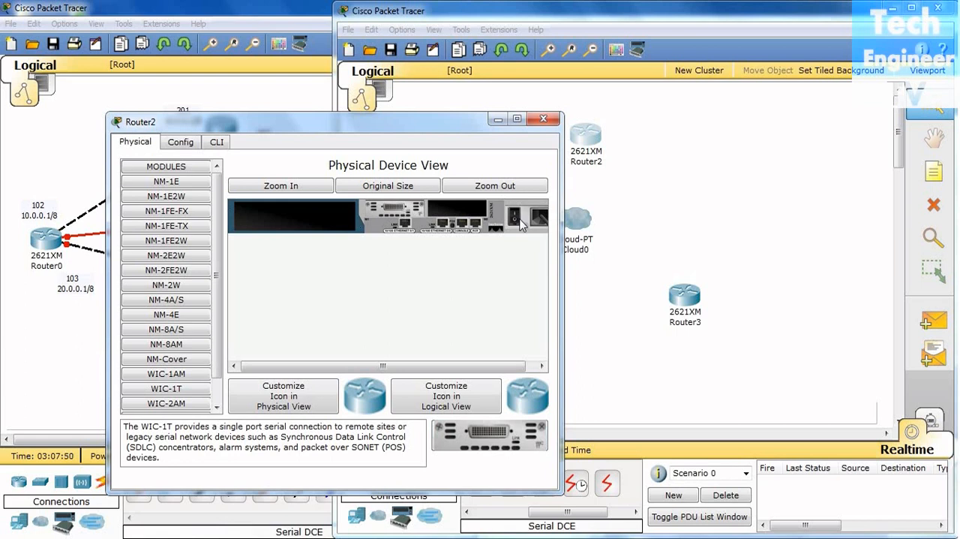
{"action": "left_click", "coordinate": [543, 121]}
Install a WIC-1T serial module in the first WIC slot of Router3 and close its device window
{"action": "left_click", "coordinate": [685, 296]}
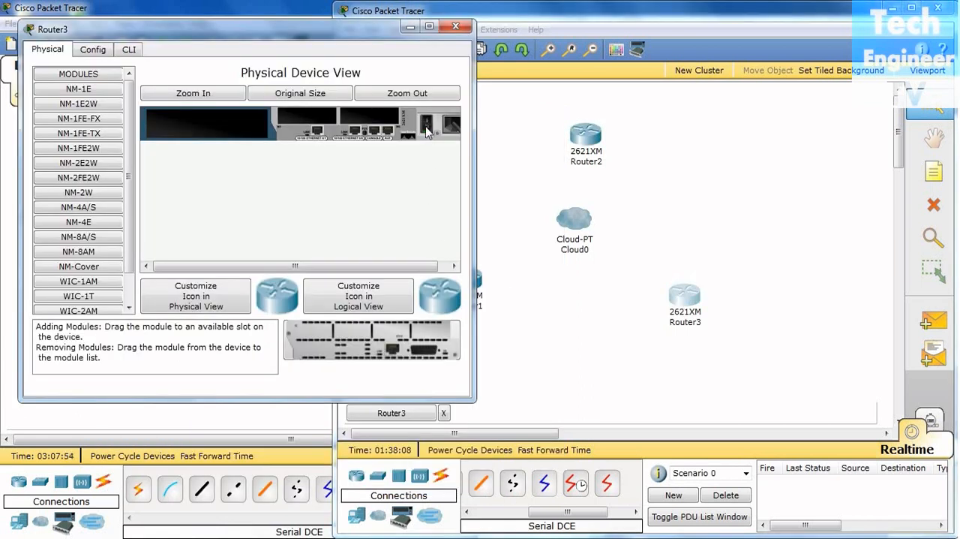
{"action": "left_click_drag", "start_coordinate": [353, 32], "coordinate": [473, 75]}
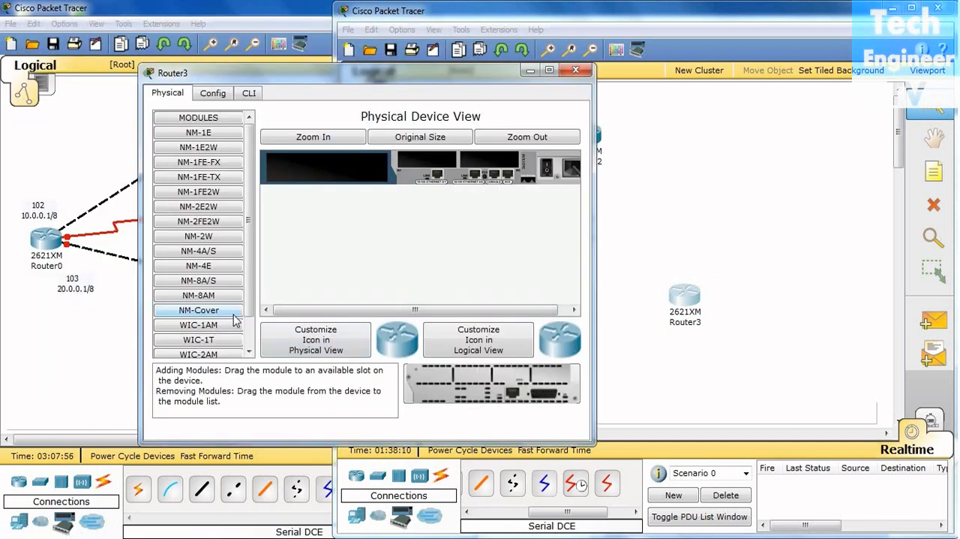
{"action": "left_click_drag", "start_coordinate": [222, 339], "coordinate": [429, 161]}
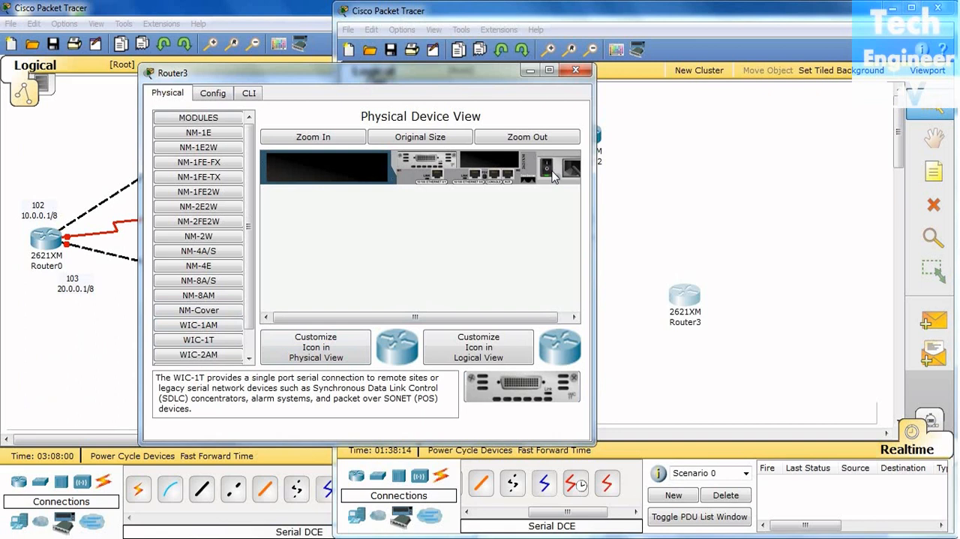
{"action": "left_click", "coordinate": [576, 70]}
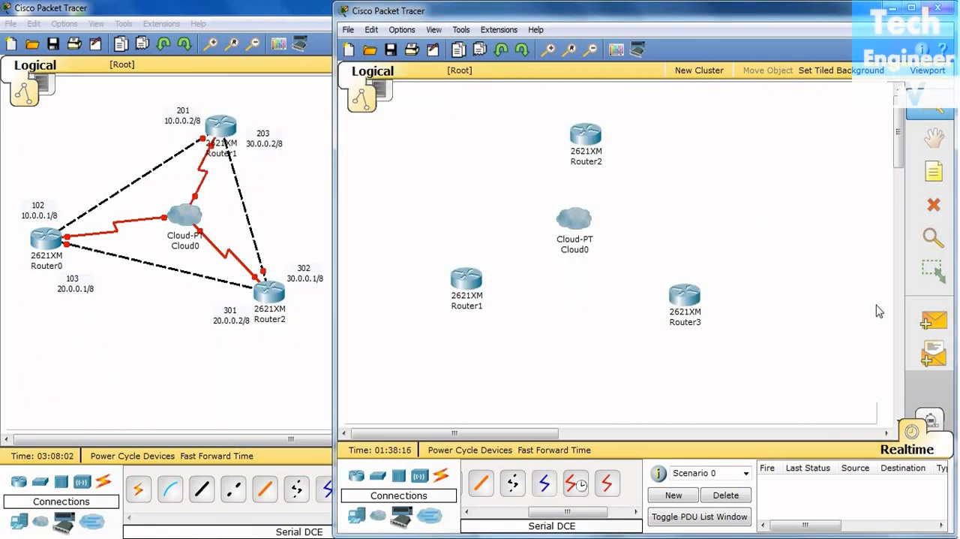
Connect Router1's serial port to Serial0 on the cloud with a Serial DCE cable
{"action": "left_click", "coordinate": [576, 484]}
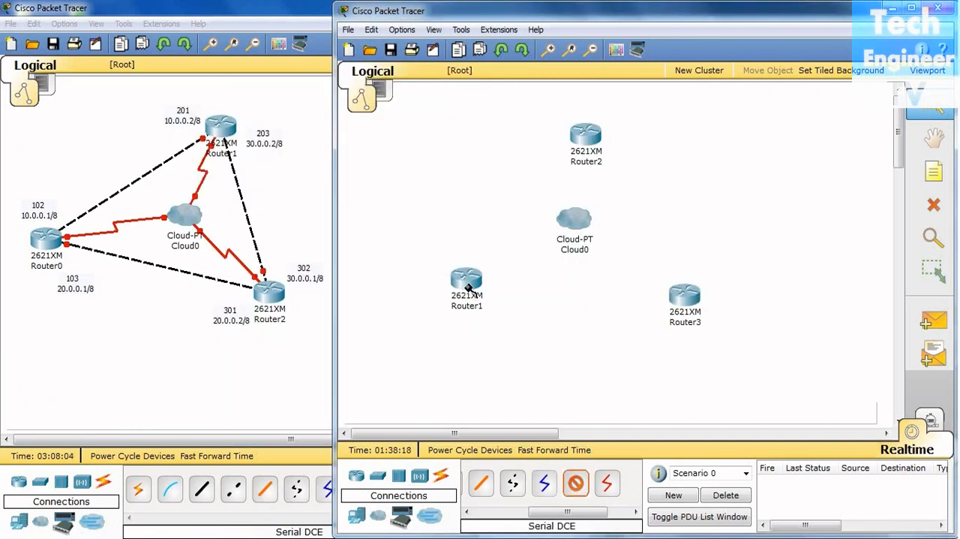
{"action": "left_click", "coordinate": [467, 287]}
{"action": "left_click", "coordinate": [486, 324]}
{"action": "left_click", "coordinate": [575, 217]}
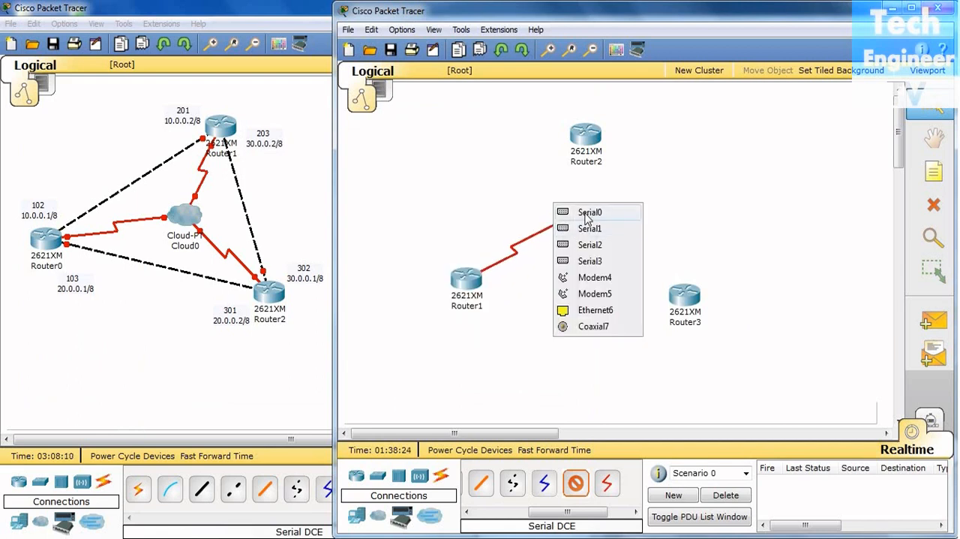
{"action": "left_click", "coordinate": [589, 214]}
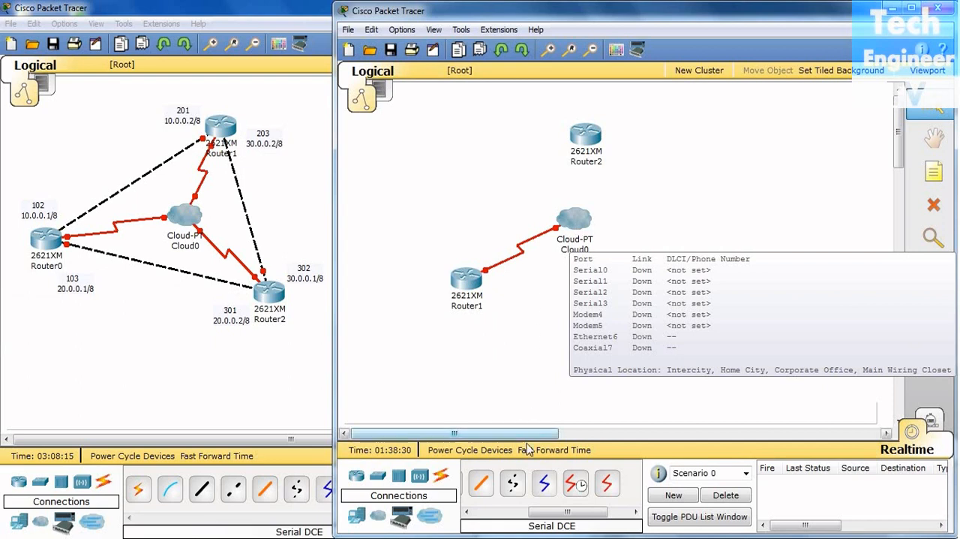
Connect Serial1 on the cloud to Router2's Serial0/0 port with a Serial DCE cable
{"action": "left_click", "coordinate": [576, 484]}
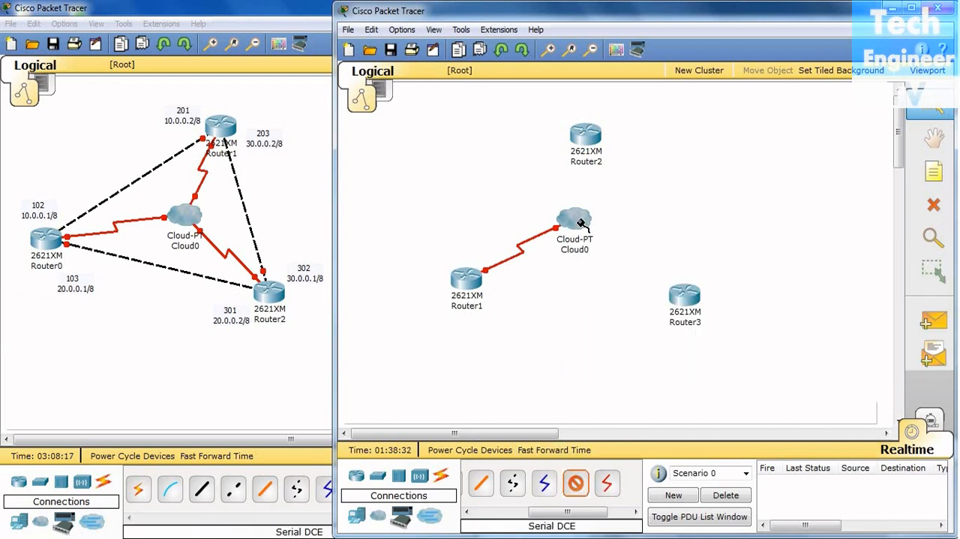
{"action": "left_click", "coordinate": [580, 222]}
{"action": "left_click", "coordinate": [589, 215]}
{"action": "left_click", "coordinate": [590, 145]}
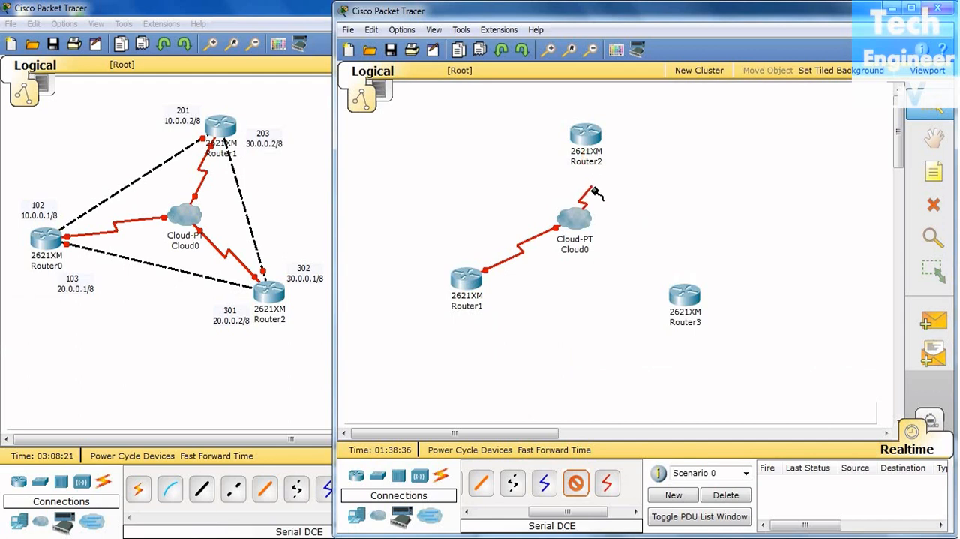
{"action": "left_click", "coordinate": [584, 139]}
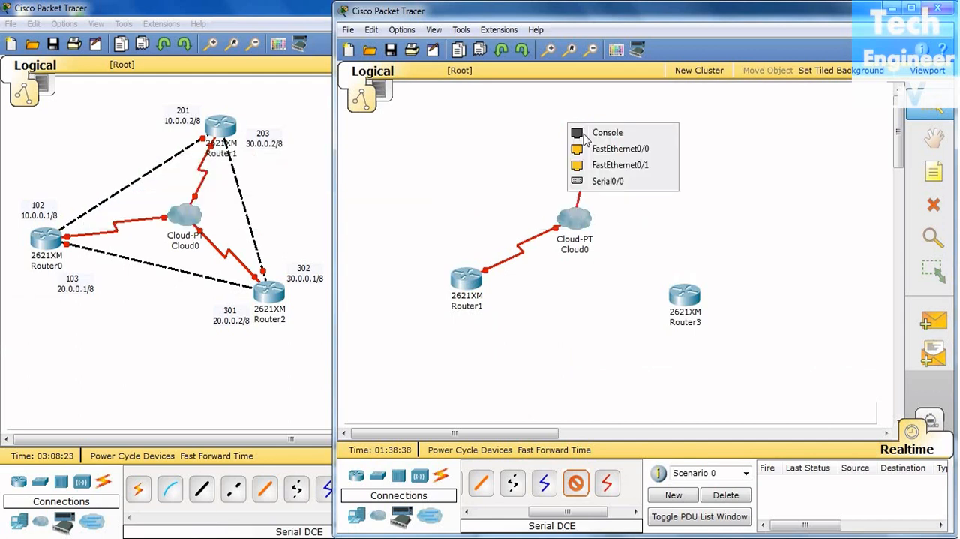
{"action": "left_click", "coordinate": [609, 181]}
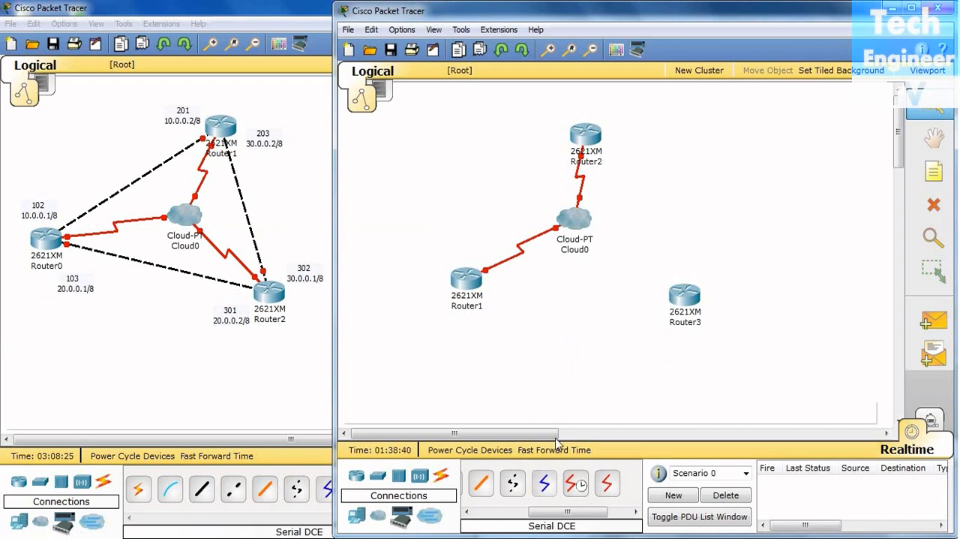
Connect Serial2 on the cloud to Router3's Serial0/0 port with a Serial DCE cable, then slightly adjust the positions of the cloud and Router1
{"action": "left_click", "coordinate": [575, 483]}
{"action": "left_click", "coordinate": [575, 217]}
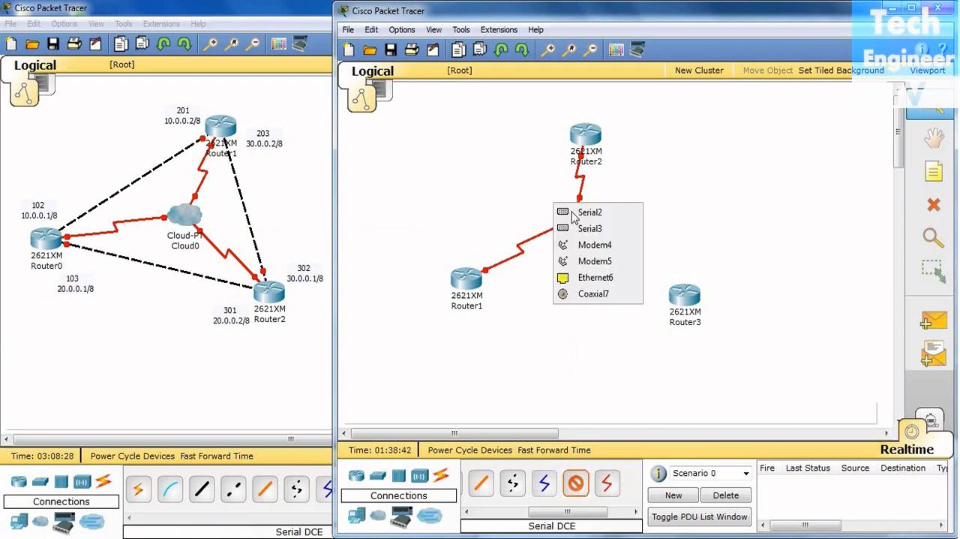
{"action": "left_click", "coordinate": [579, 212]}
{"action": "left_click", "coordinate": [677, 295]}
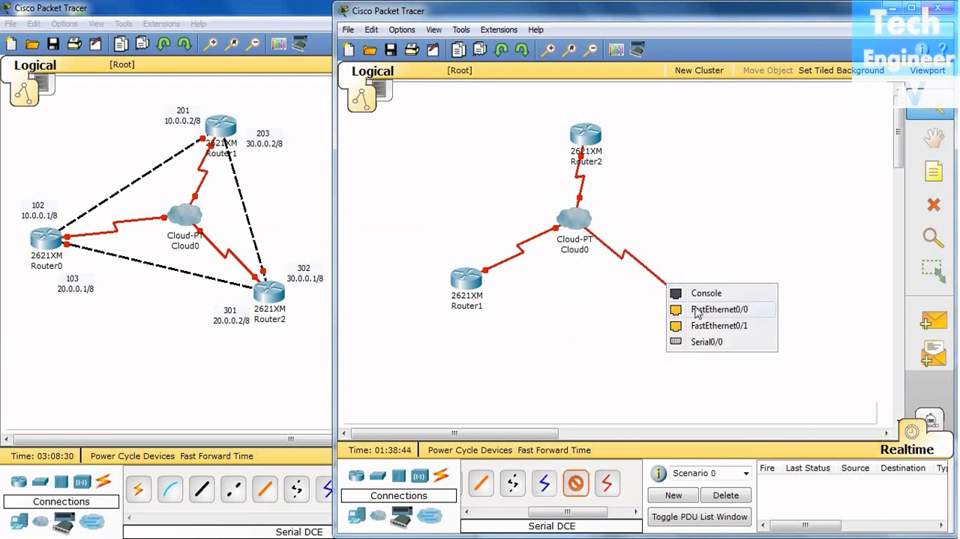
{"action": "left_click", "coordinate": [701, 338]}
{"action": "left_click_drag", "start_coordinate": [583, 228], "coordinate": [583, 239]}
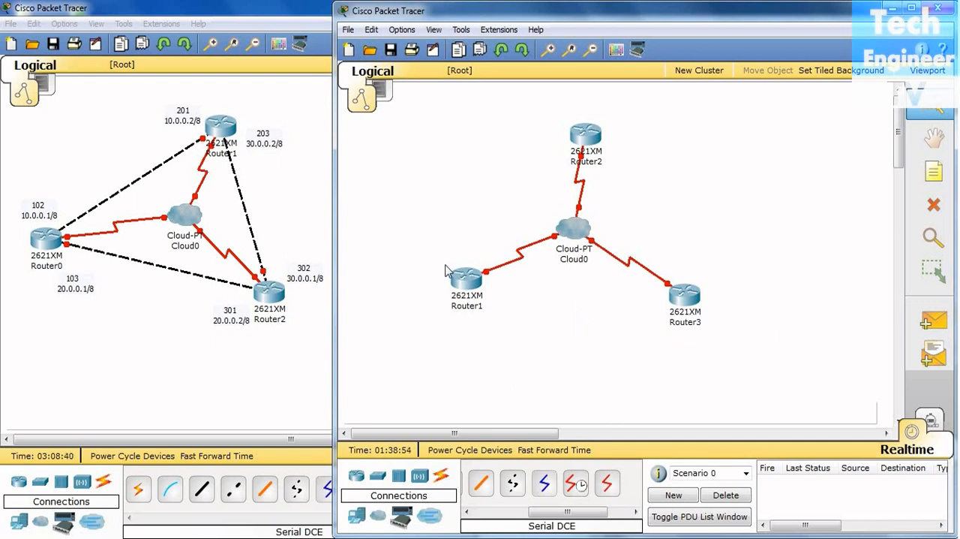
{"action": "left_click_drag", "start_coordinate": [462, 278], "coordinate": [455, 275]}
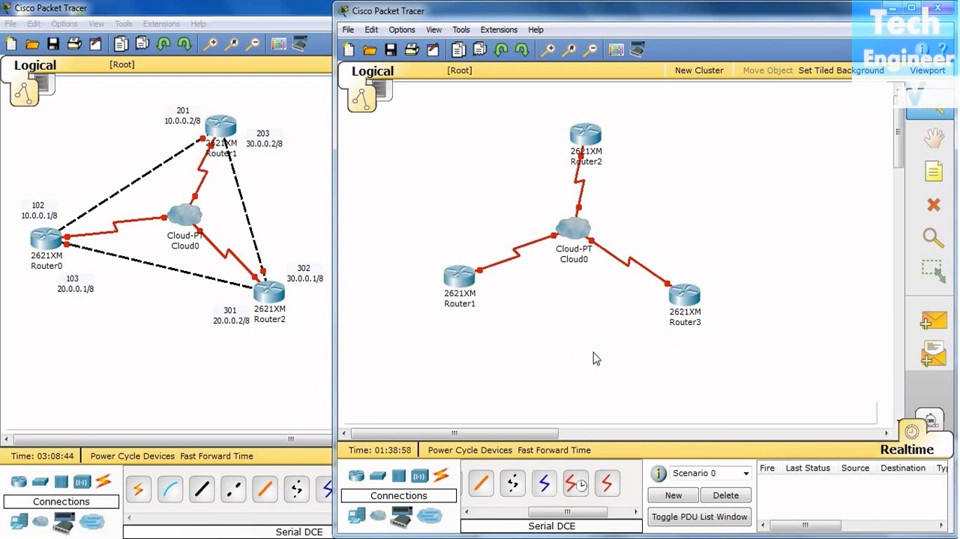
Open the Serial0 interface configuration of Cloud0 and select Cisco as its LMI type
{"action": "left_click", "coordinate": [576, 228]}
{"action": "left_click_drag", "start_coordinate": [450, 127], "coordinate": [577, 106]}
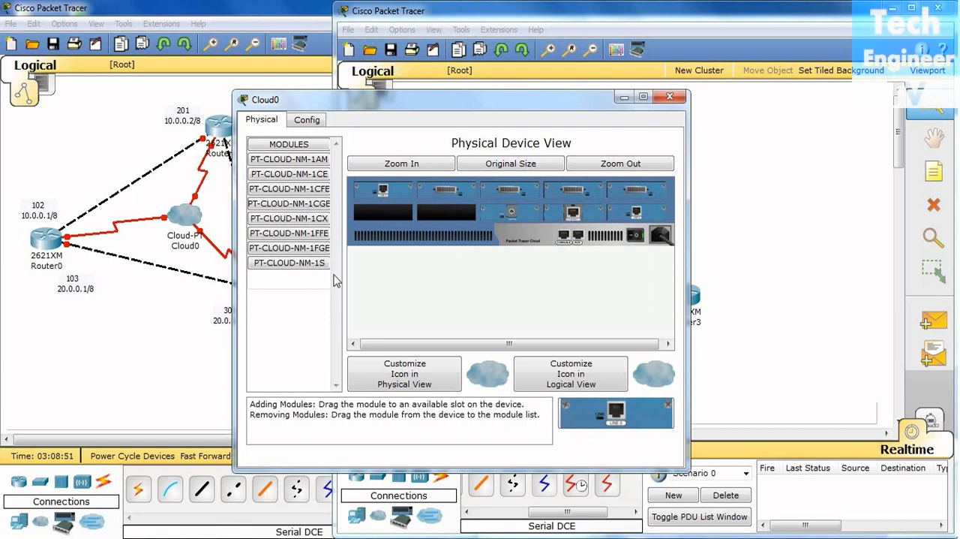
{"action": "left_click", "coordinate": [305, 122]}
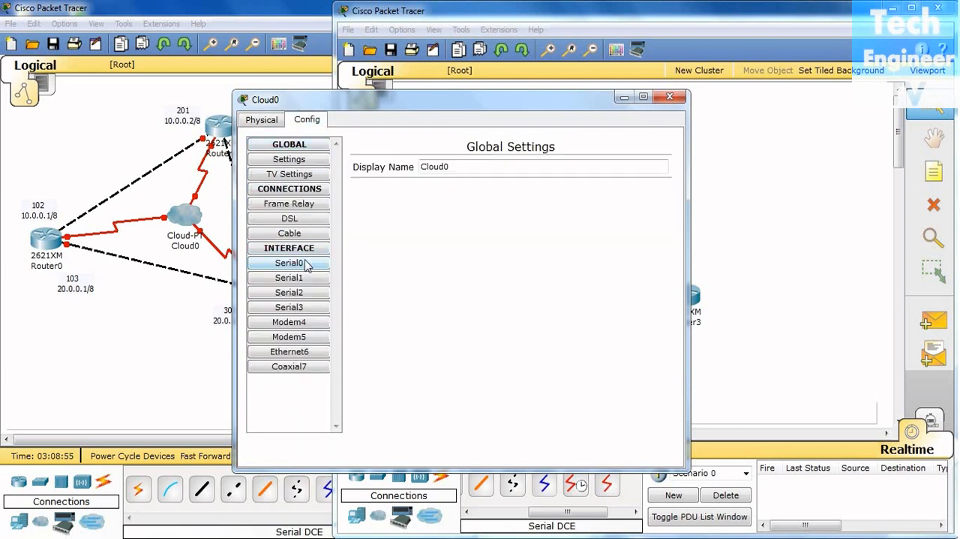
{"action": "left_click", "coordinate": [313, 206]}
{"action": "left_click", "coordinate": [310, 222]}
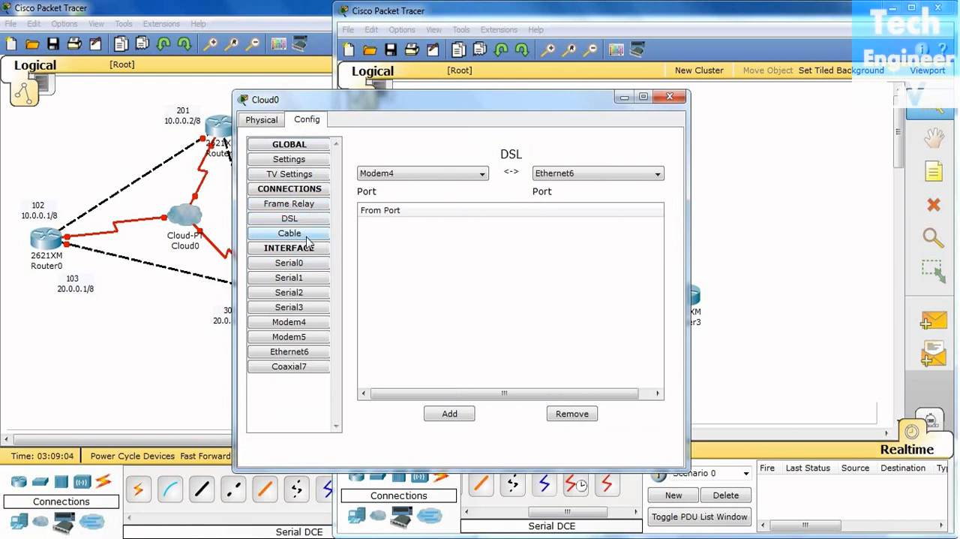
{"action": "left_click", "coordinate": [307, 249]}
{"action": "left_click", "coordinate": [303, 252]}
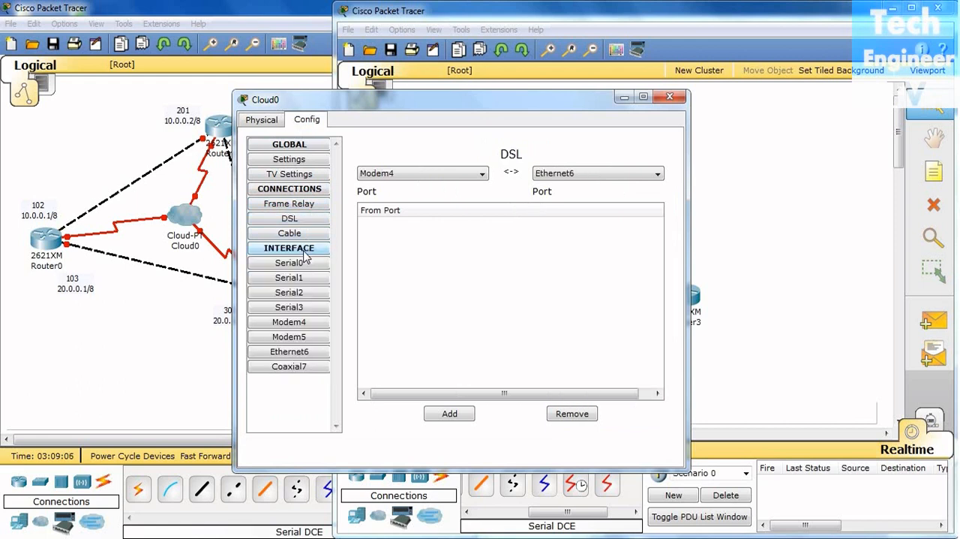
{"action": "left_click", "coordinate": [301, 265]}
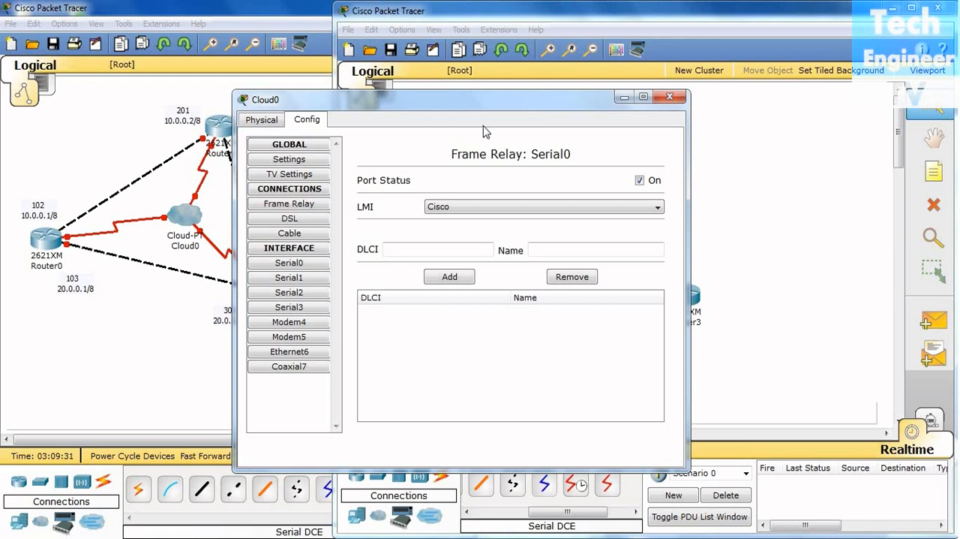
{"action": "left_click", "coordinate": [495, 208]}
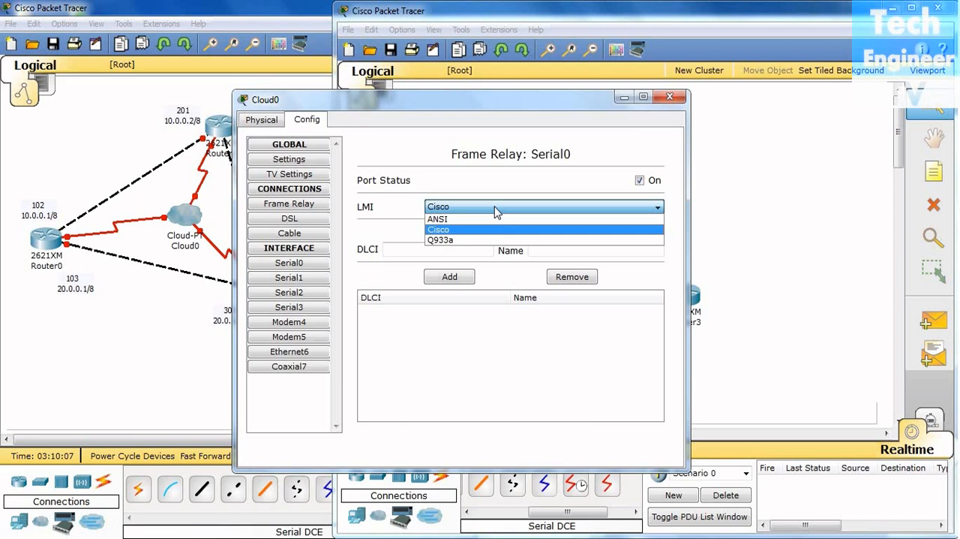
{"action": "left_click", "coordinate": [488, 229]}
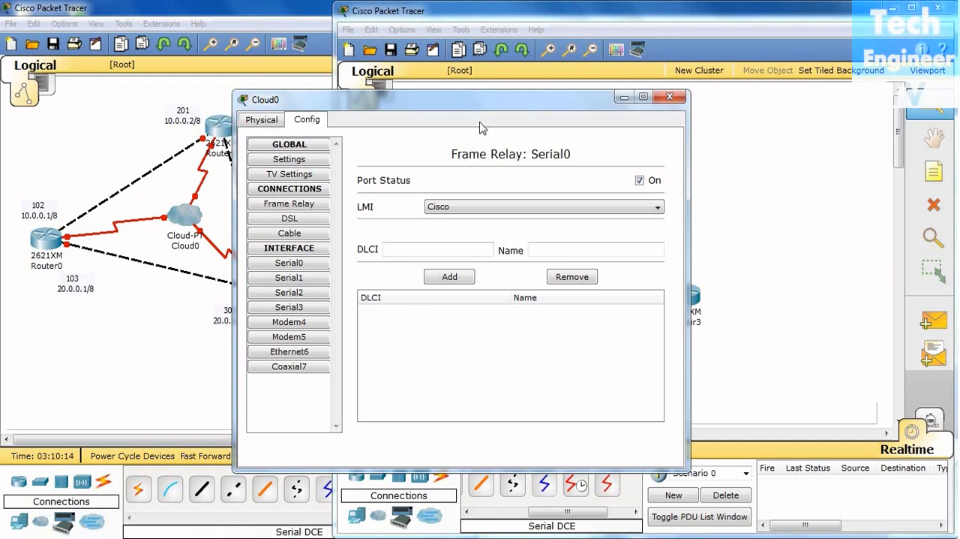
Add DLCI 102 with the name 1to2 to the cloud's Serial0 interface, keeping the reference topology in view
{"action": "left_click_drag", "start_coordinate": [488, 99], "coordinate": [614, 96]}
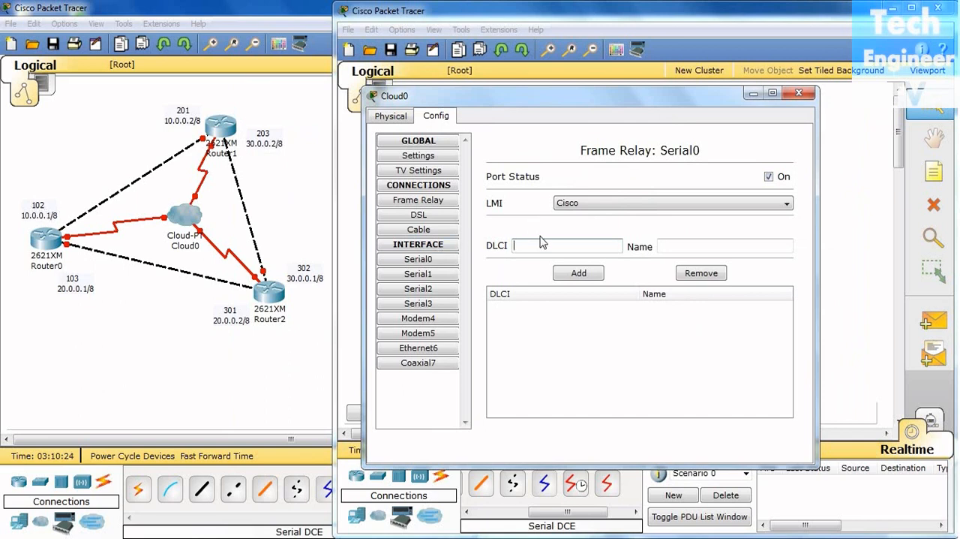
{"action": "type", "text": "102"}
{"action": "left_click", "coordinate": [684, 246]}
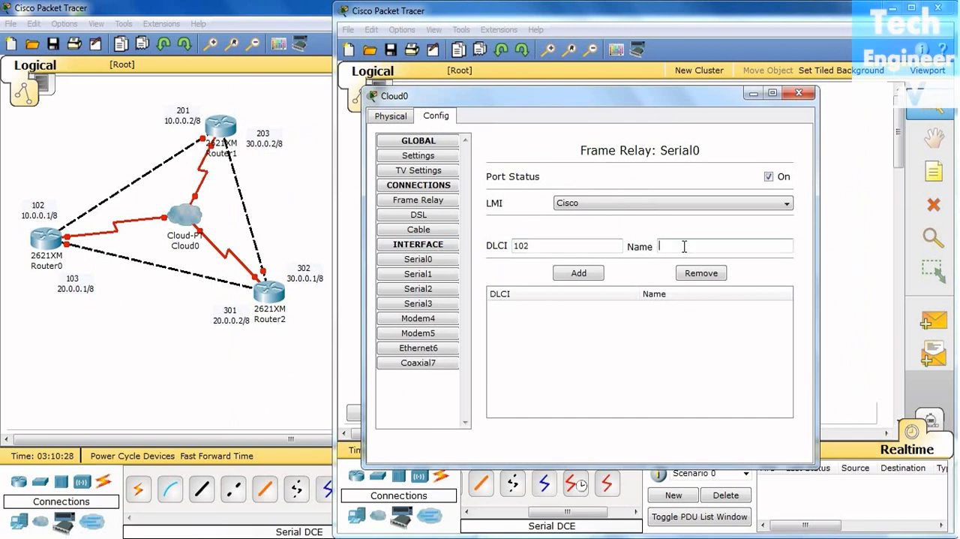
{"action": "type", "text": "1to2"}
{"action": "left_click", "coordinate": [582, 274]}
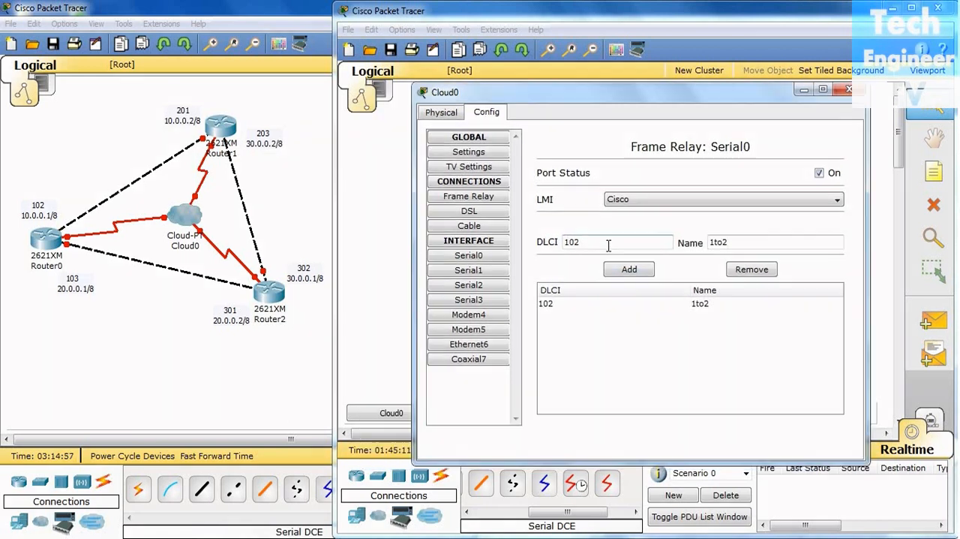
Add DLCI 103 with the name 1to3 to the cloud's Serial0 interface
{"action": "key", "text": "BackSpace"}
{"action": "type", "text": "3"}
{"action": "left_click", "coordinate": [740, 240]}
{"action": "key", "text": "BackSpace"}
{"action": "type", "text": "3"}
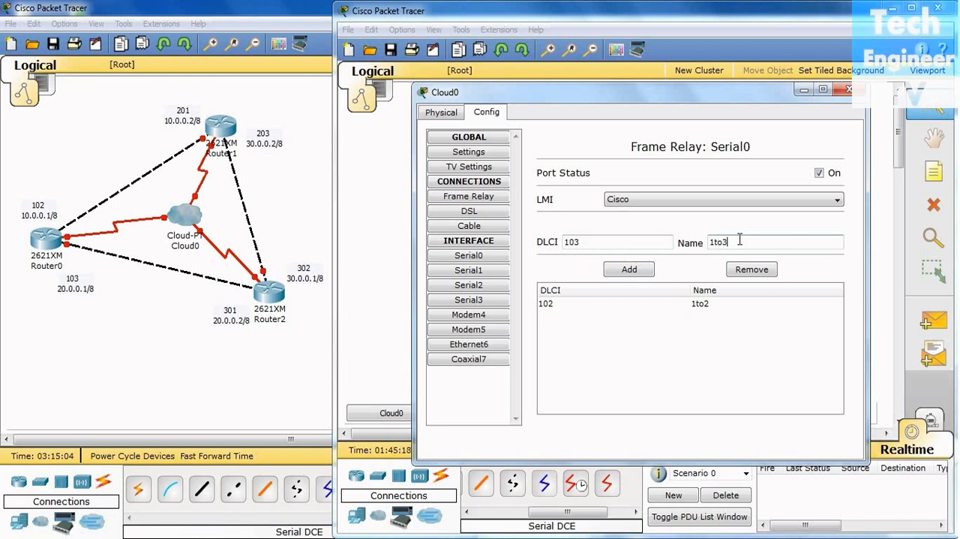
{"action": "left_click", "coordinate": [650, 273]}
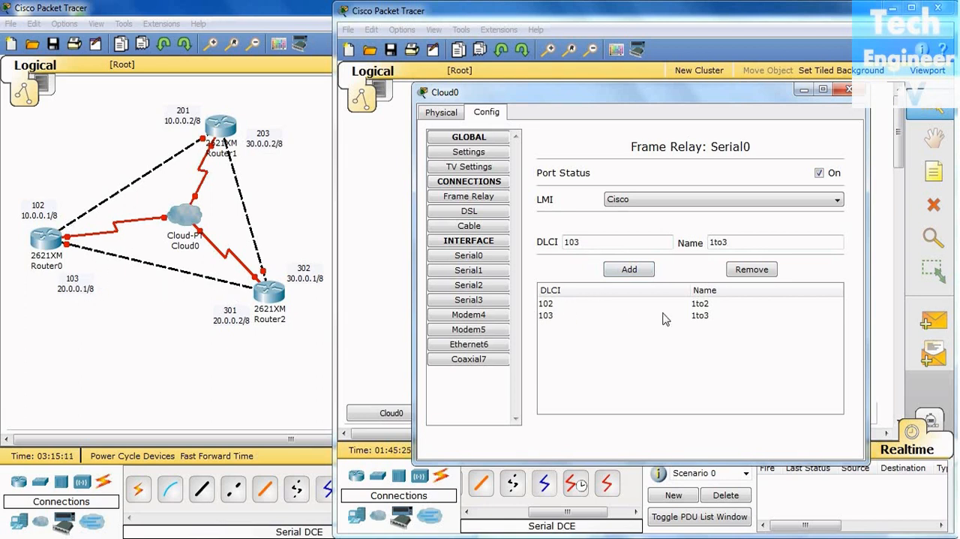
Add DLCI 201 with the name 2to1 to the cloud's Serial1 interface
{"action": "left_click", "coordinate": [474, 272]}
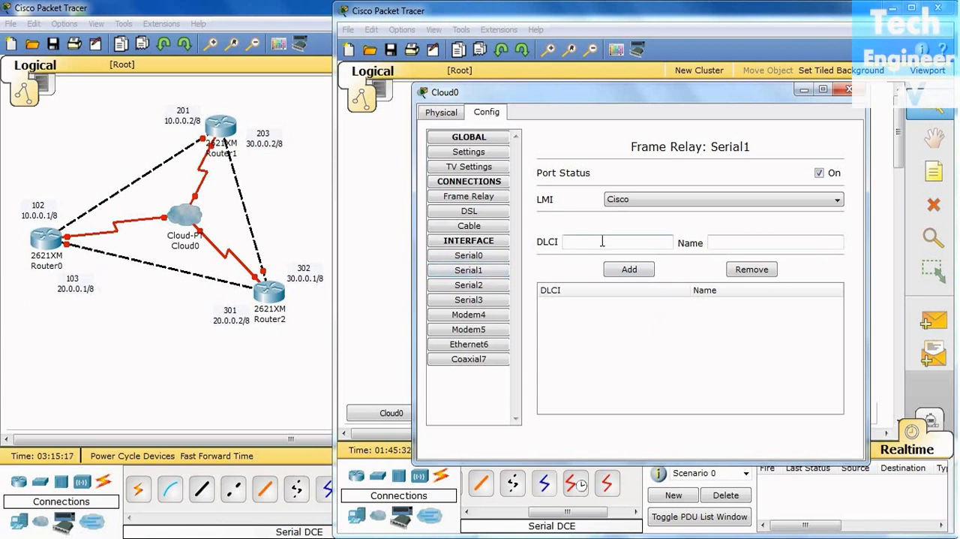
{"action": "left_click", "coordinate": [601, 241]}
{"action": "type", "text": "201"}
{"action": "left_click", "coordinate": [719, 242]}
{"action": "type", "text": "2to"}
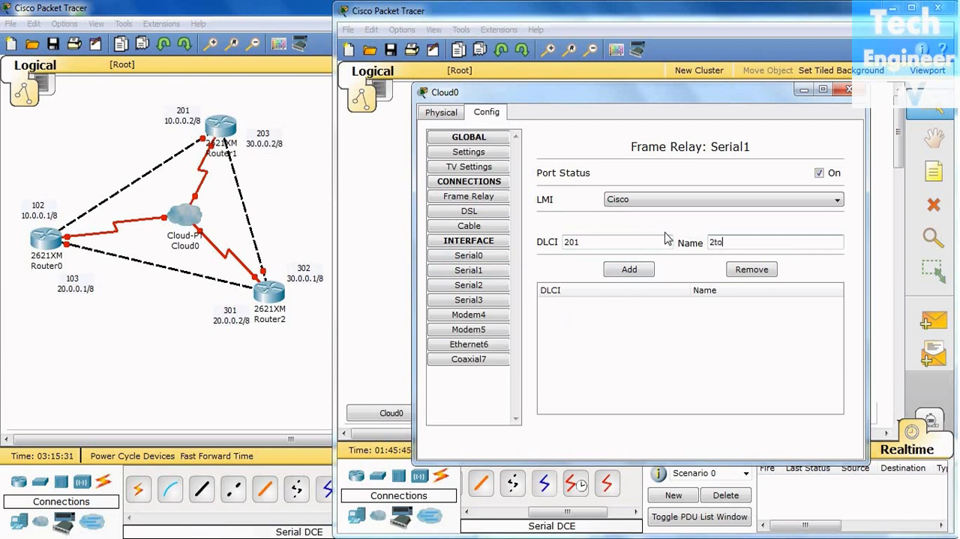
{"action": "type", "text": "1"}
{"action": "left_click", "coordinate": [644, 270]}
Add DLCI 203 with the name 2to3 to the cloud's Serial1 interface
{"action": "left_click", "coordinate": [617, 242]}
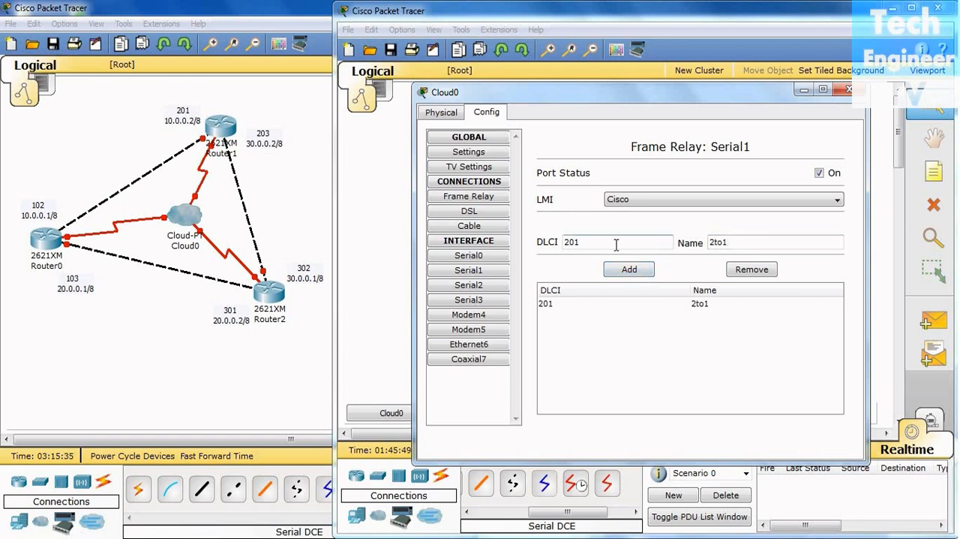
{"action": "key", "text": "BackSpace"}
{"action": "type", "text": "3"}
{"action": "left_click", "coordinate": [773, 240]}
{"action": "key", "text": "BackSpace"}
{"action": "type", "text": "3"}
{"action": "left_click", "coordinate": [639, 271]}
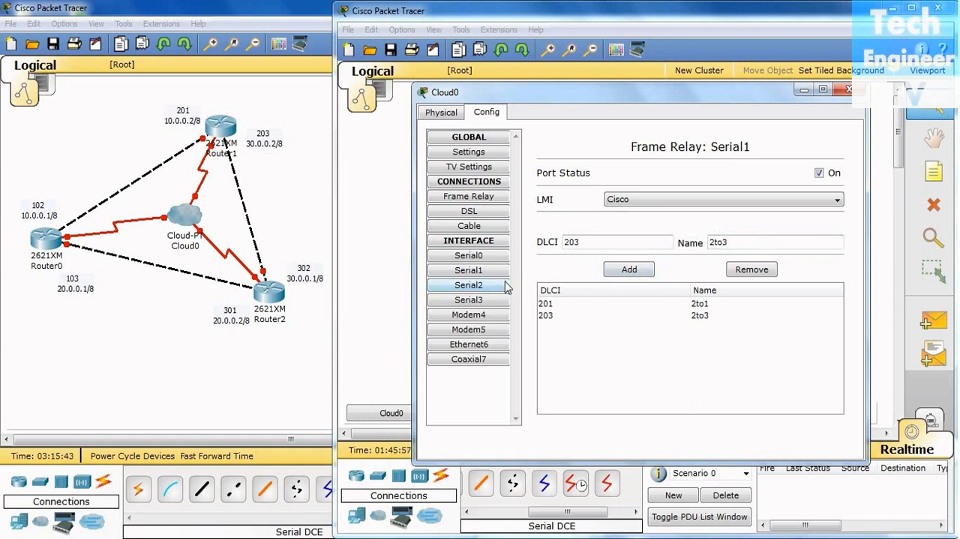
Enter DLCI 301 and the name 3to1 for the cloud's Serial2 interface
{"action": "left_click", "coordinate": [492, 287]}
{"action": "left_click", "coordinate": [604, 240]}
{"action": "type", "text": "301"}
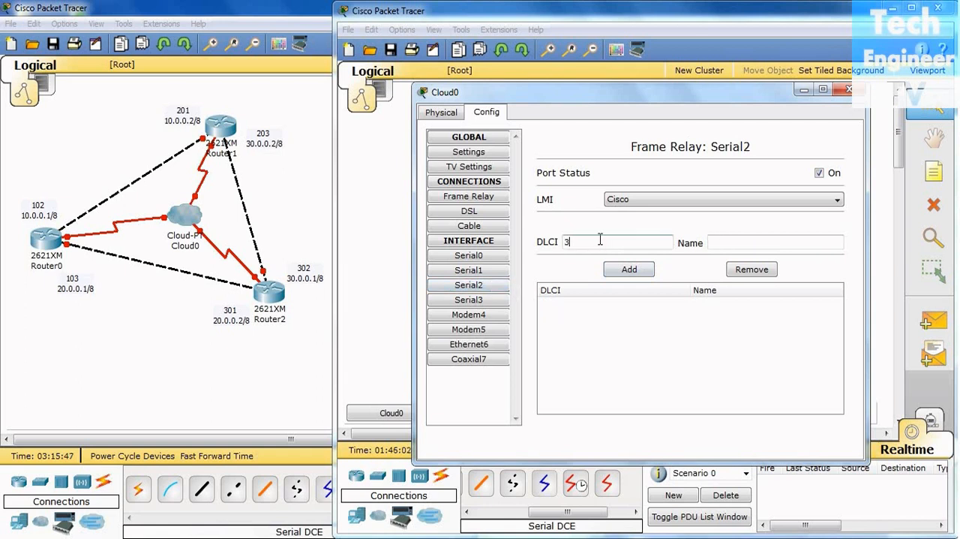
{"action": "left_click", "coordinate": [749, 238]}
{"action": "type", "text": "3to1"}
{"action": "left_click", "coordinate": [611, 243]}
{"action": "key", "text": "BackSpace"}
{"action": "type", "text": "2"}
{"action": "left_click", "coordinate": [760, 239]}
{"action": "key", "text": "BackSpace"}
{"action": "type", "text": "2"}
Set the Serial2 entry back to DLCI 301 with the name 3to1 and add it to the list
{"action": "left_click", "coordinate": [599, 242]}
{"action": "key", "text": "BackSpace"}
{"action": "type", "text": "1"}
{"action": "left_click", "coordinate": [726, 244]}
{"action": "key", "text": "BackSpace"}
{"action": "type", "text": "1"}
{"action": "left_click", "coordinate": [629, 268]}
Add DLCI 302 with the name 3to2 to the cloud's Serial2 interface
{"action": "left_click", "coordinate": [610, 242]}
{"action": "key", "text": "BackSpace"}
{"action": "type", "text": "2"}
{"action": "left_click", "coordinate": [748, 238]}
{"action": "key", "text": "BackSpace"}
{"action": "type", "text": "2"}
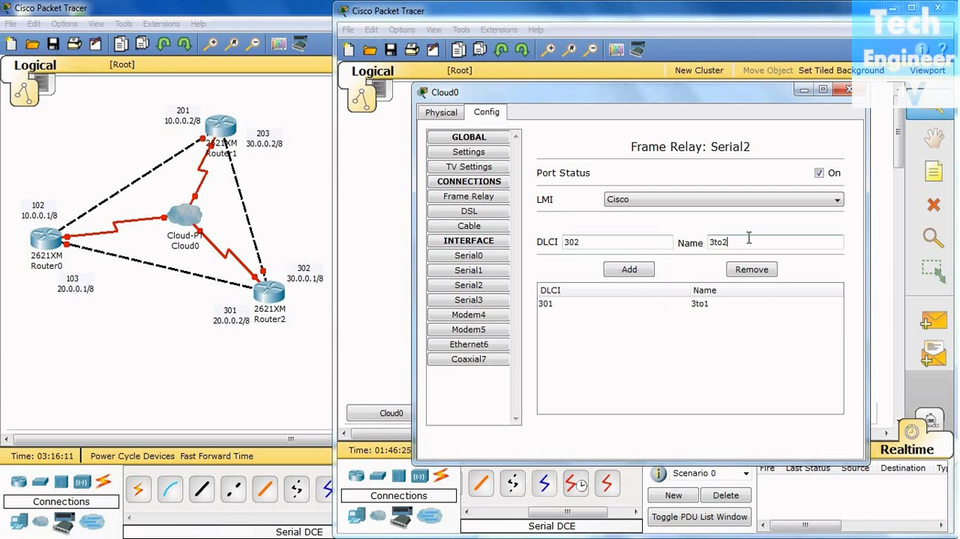
{"action": "left_click", "coordinate": [639, 272]}
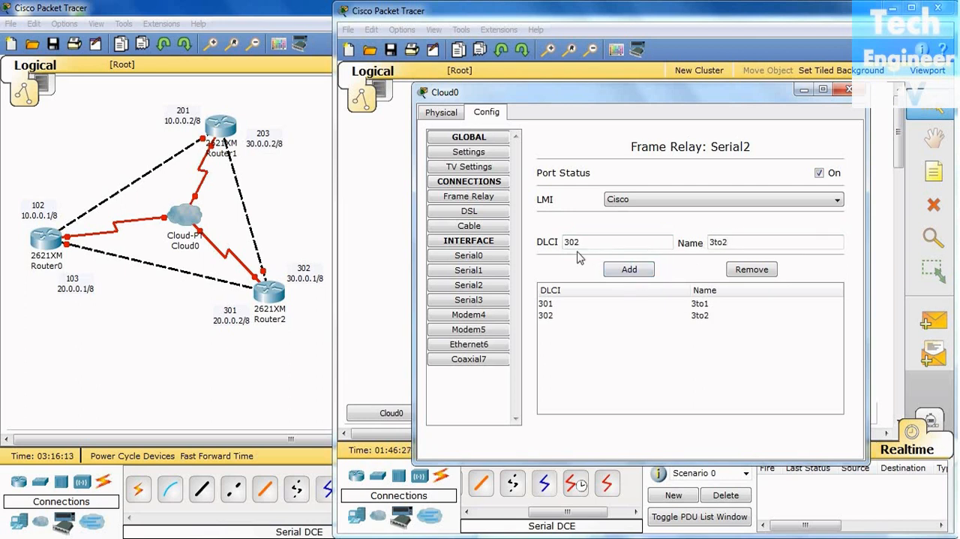
Review the DLCI entries configured on the cloud's Serial0, Serial1 and Serial2 interfaces
{"action": "left_click", "coordinate": [487, 258]}
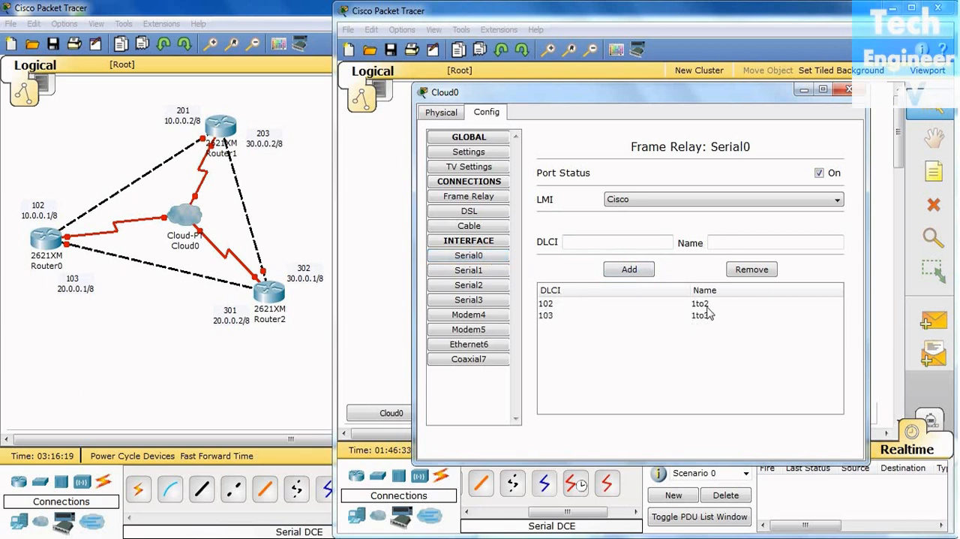
{"action": "left_click", "coordinate": [473, 273]}
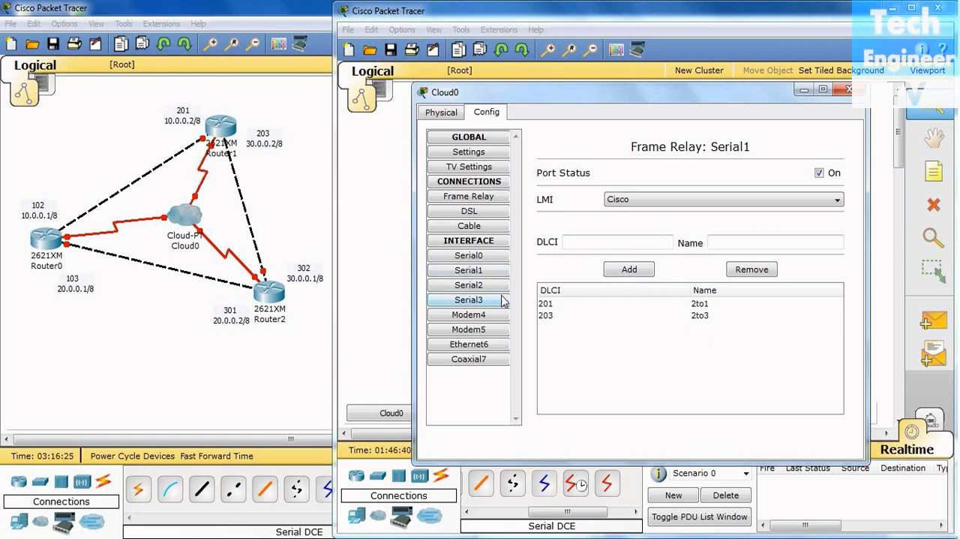
{"action": "left_click", "coordinate": [476, 289]}
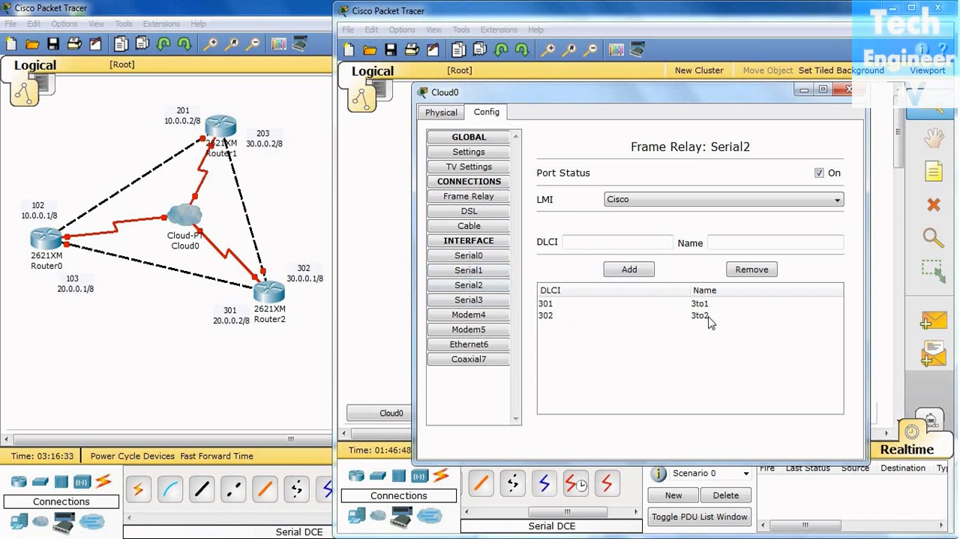
Add a Frame Relay connection on the cloud from Serial0 sublink 1to2 to Serial1 sublink 2to1
{"action": "left_click", "coordinate": [482, 201]}
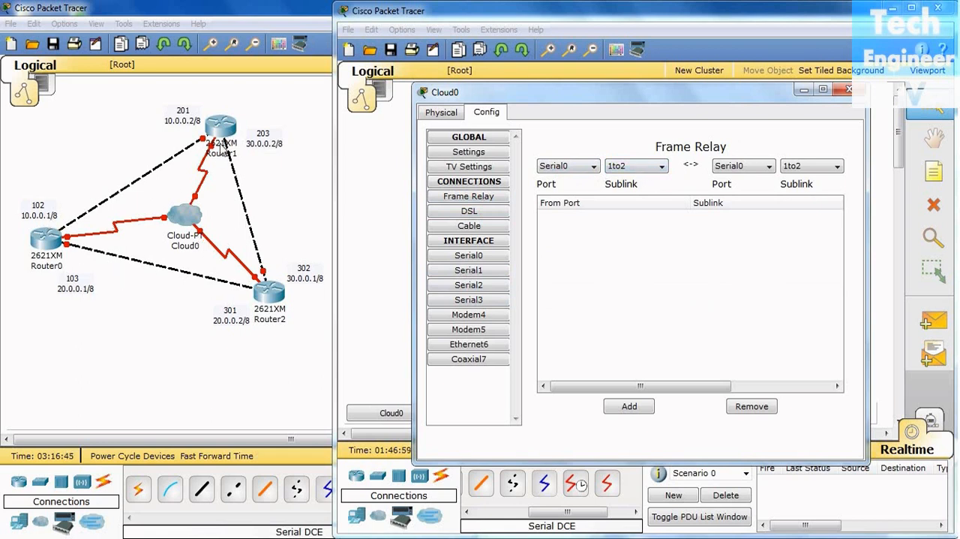
{"action": "left_click", "coordinate": [379, 339]}
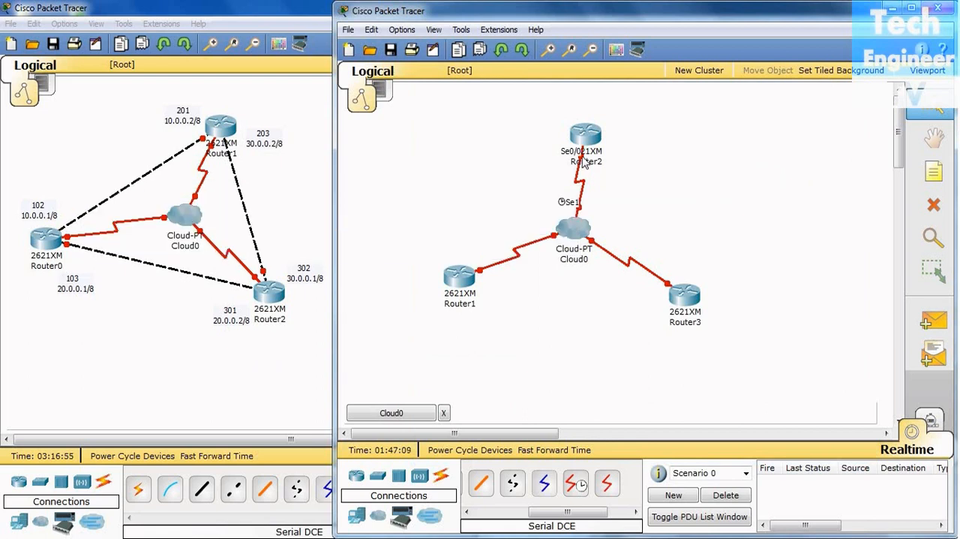
{"action": "left_click", "coordinate": [424, 418]}
{"action": "left_click", "coordinate": [745, 166]}
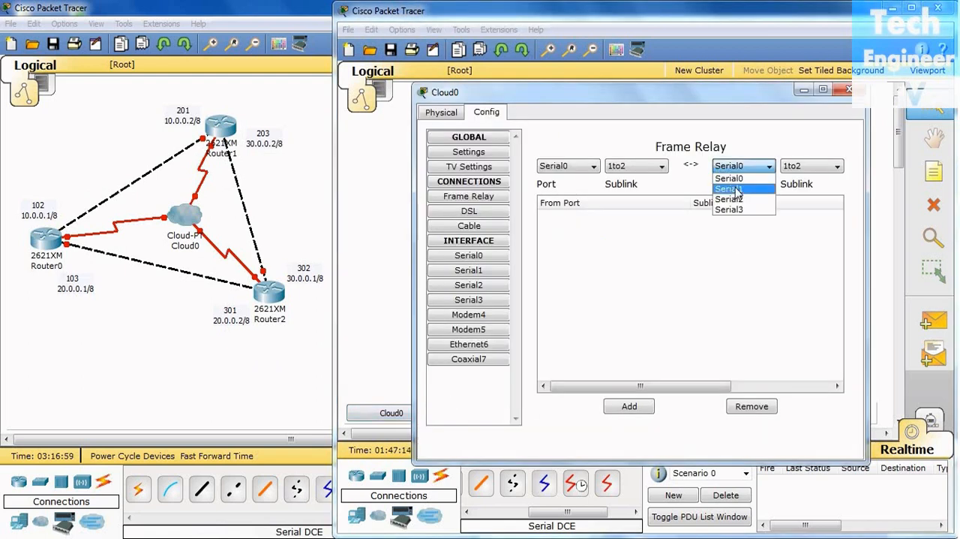
{"action": "left_click", "coordinate": [730, 189]}
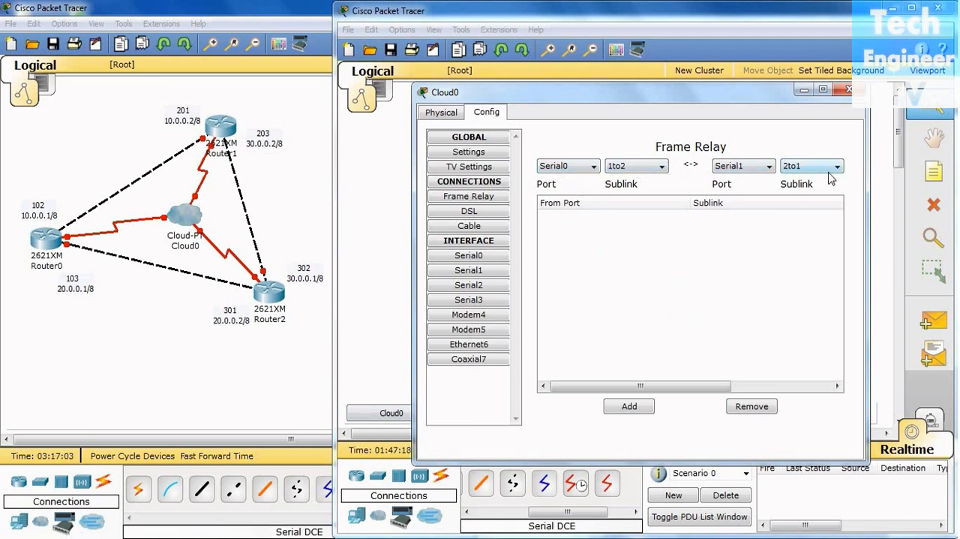
{"action": "left_click", "coordinate": [622, 407]}
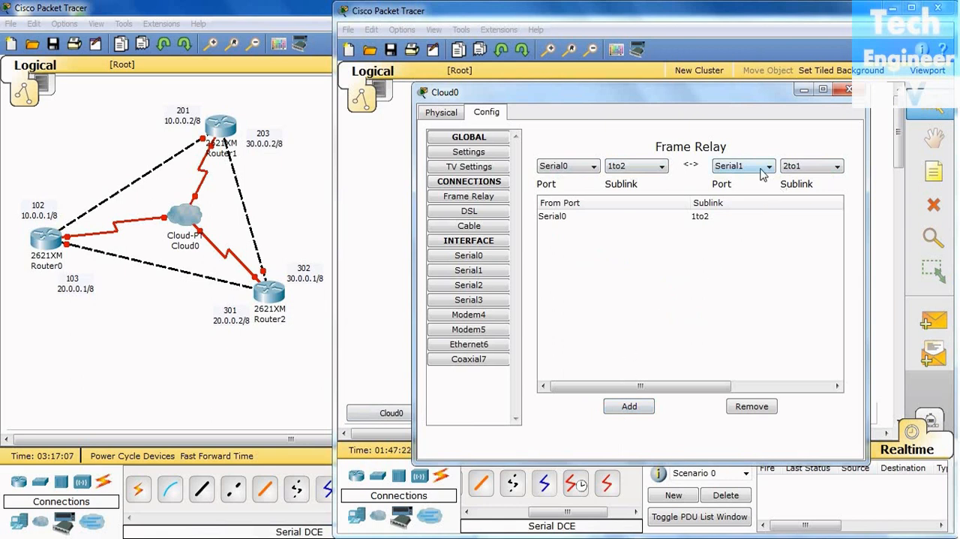
Widen the Cloud0 window until all columns of the Frame Relay connection table fit
{"action": "left_click_drag", "start_coordinate": [691, 387], "coordinate": [810, 396]}
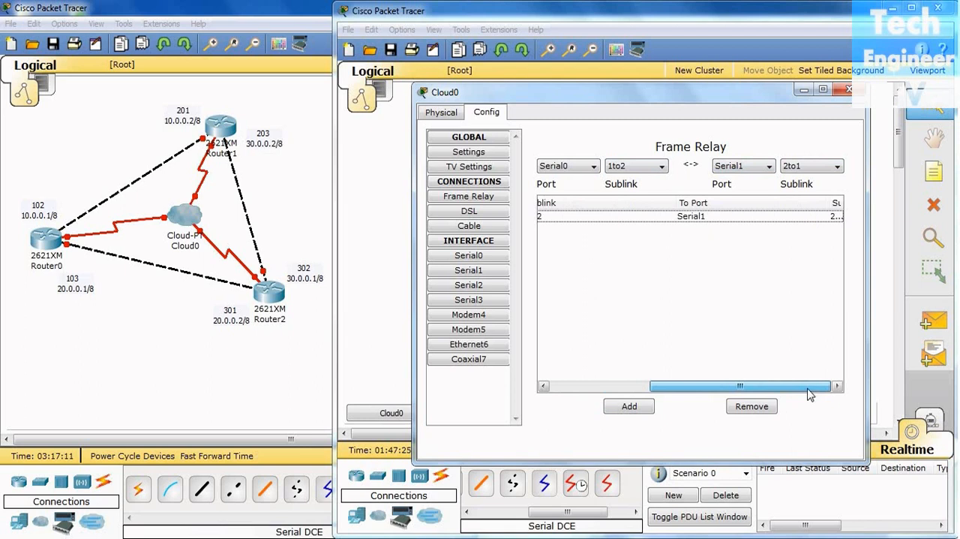
{"action": "left_click_drag", "start_coordinate": [868, 342], "coordinate": [941, 339]}
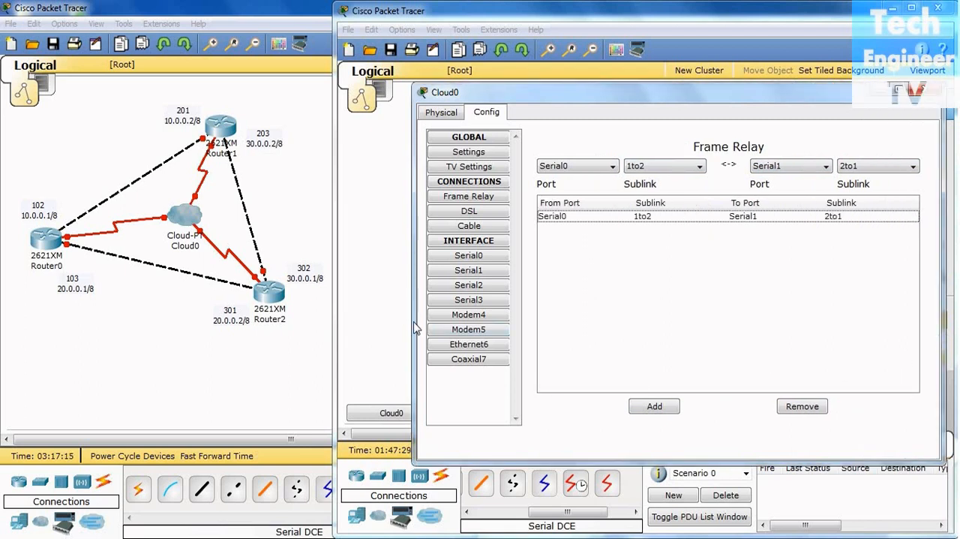
{"action": "left_click_drag", "start_coordinate": [414, 326], "coordinate": [319, 325]}
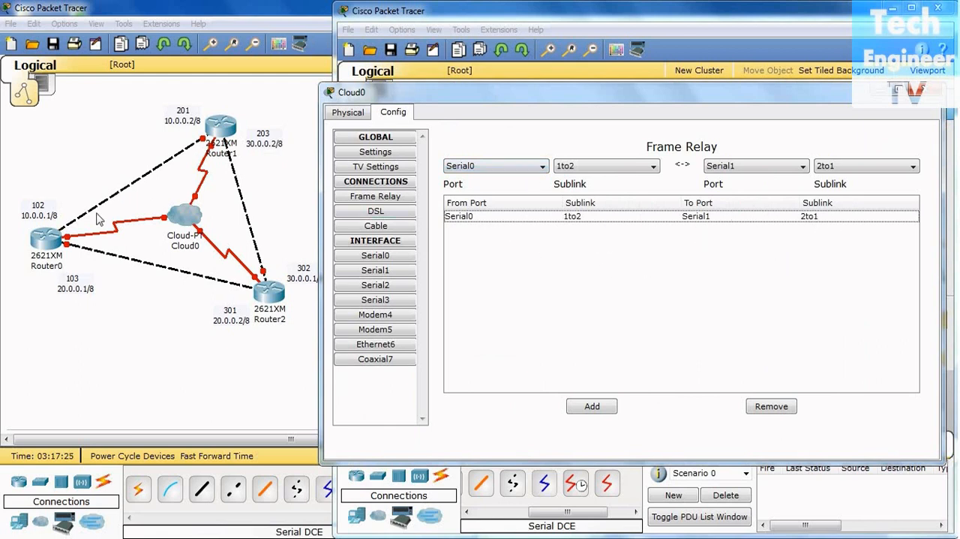
Add a Frame Relay connection on the cloud from Serial0 sublink 1to3 to Serial2 sublink 3to1
{"action": "left_click", "coordinate": [494, 172]}
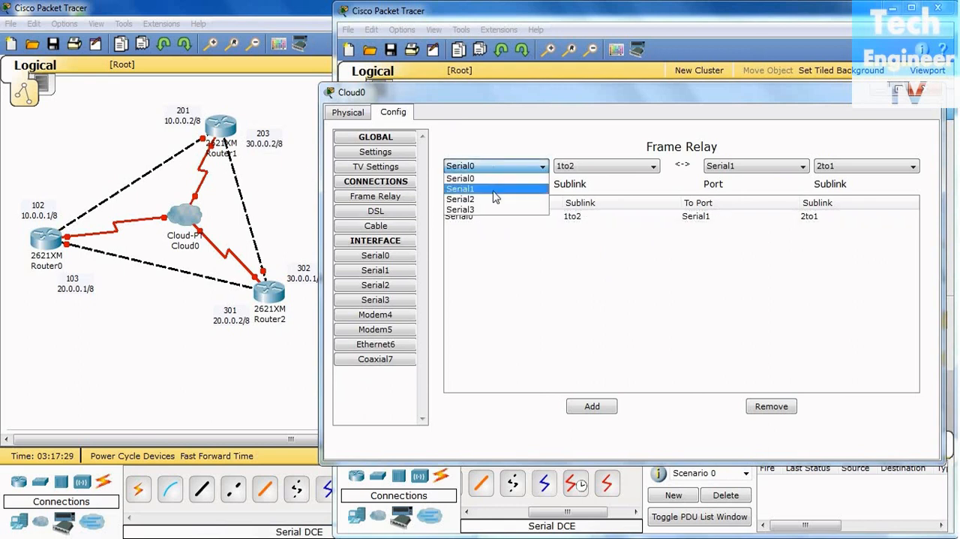
{"action": "left_click", "coordinate": [499, 179]}
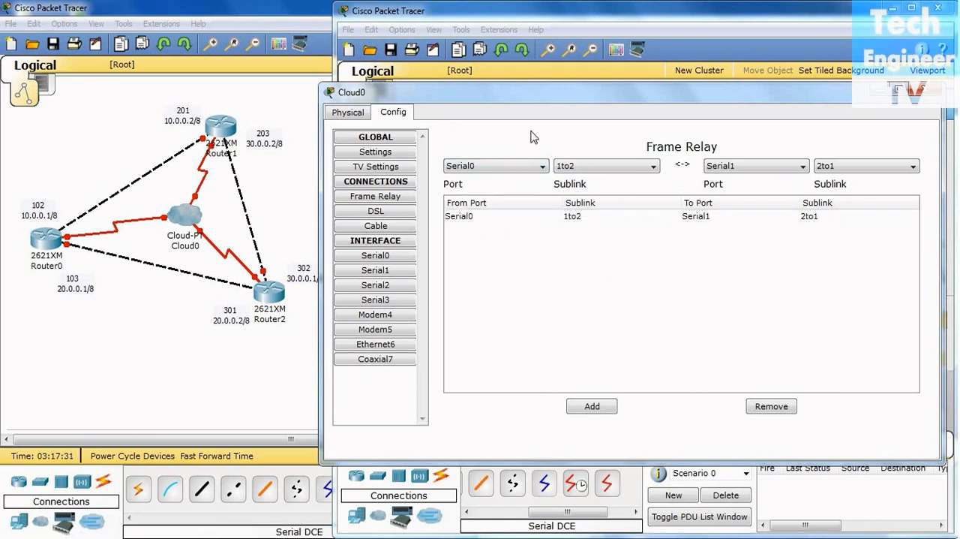
{"action": "left_click", "coordinate": [594, 165]}
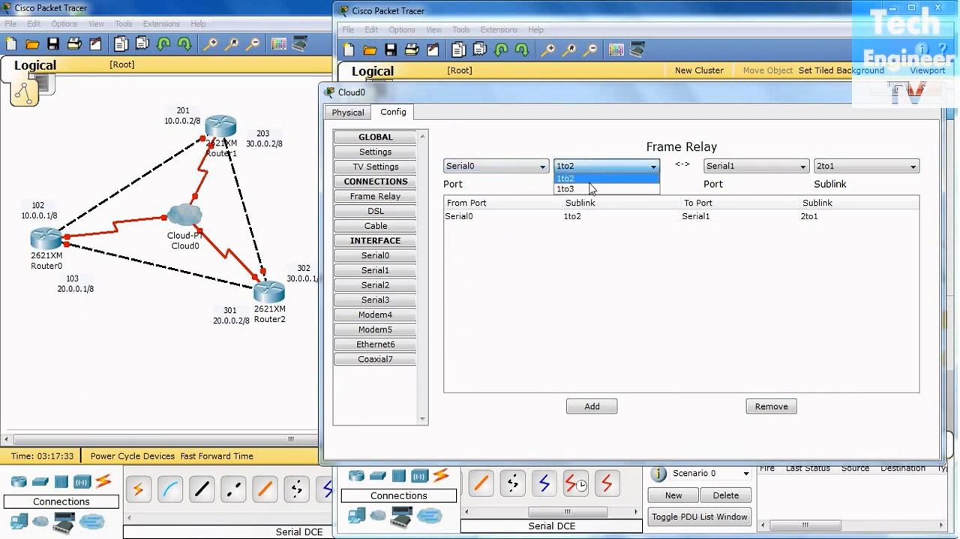
{"action": "left_click", "coordinate": [589, 189]}
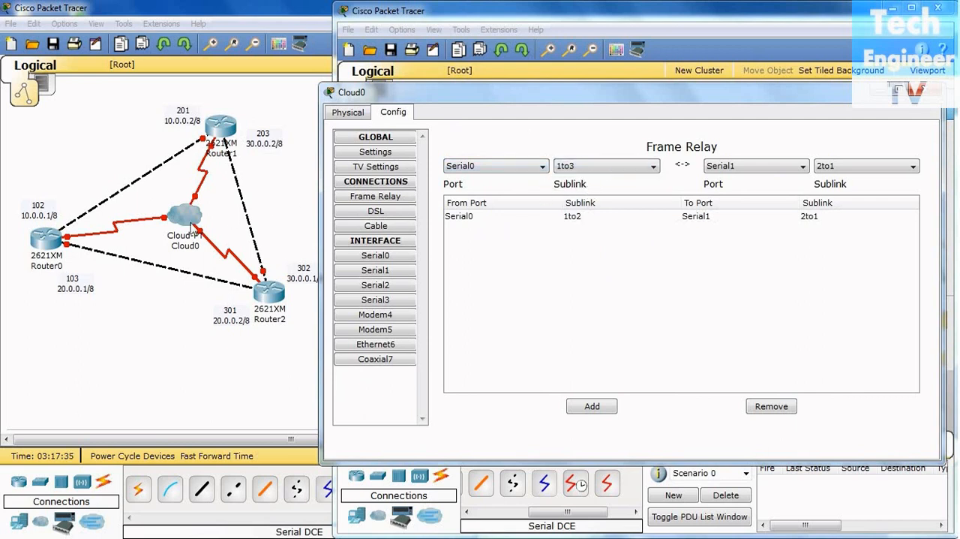
{"action": "left_click", "coordinate": [782, 171]}
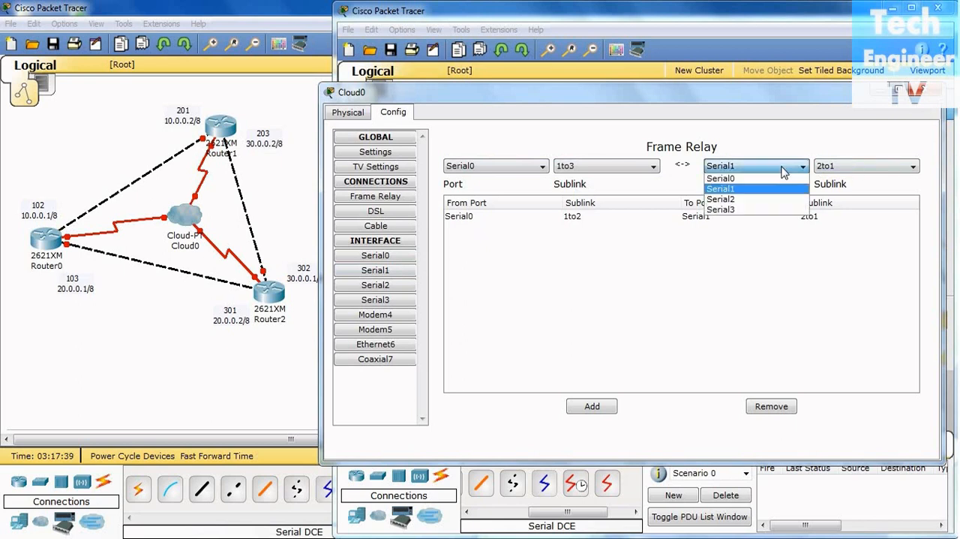
{"action": "left_click", "coordinate": [773, 198]}
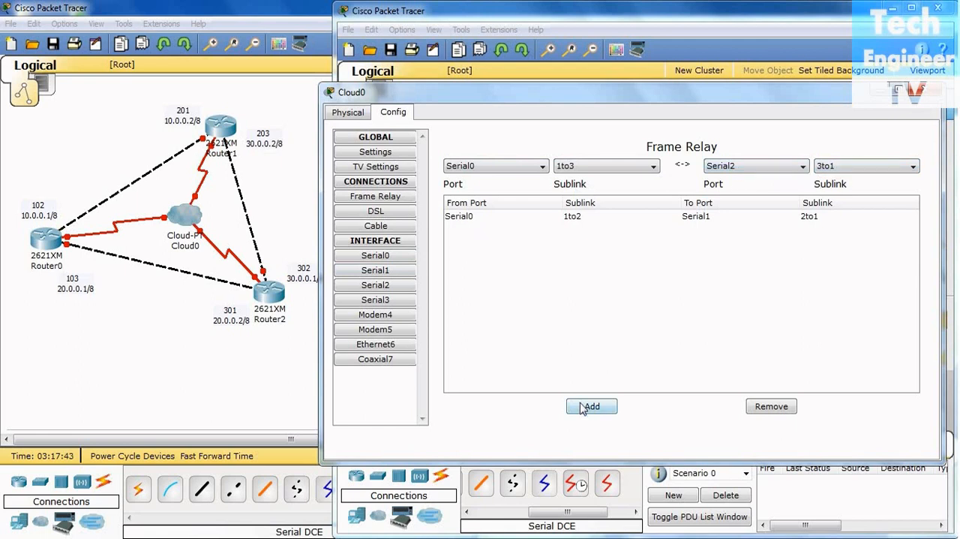
{"action": "left_click", "coordinate": [605, 405]}
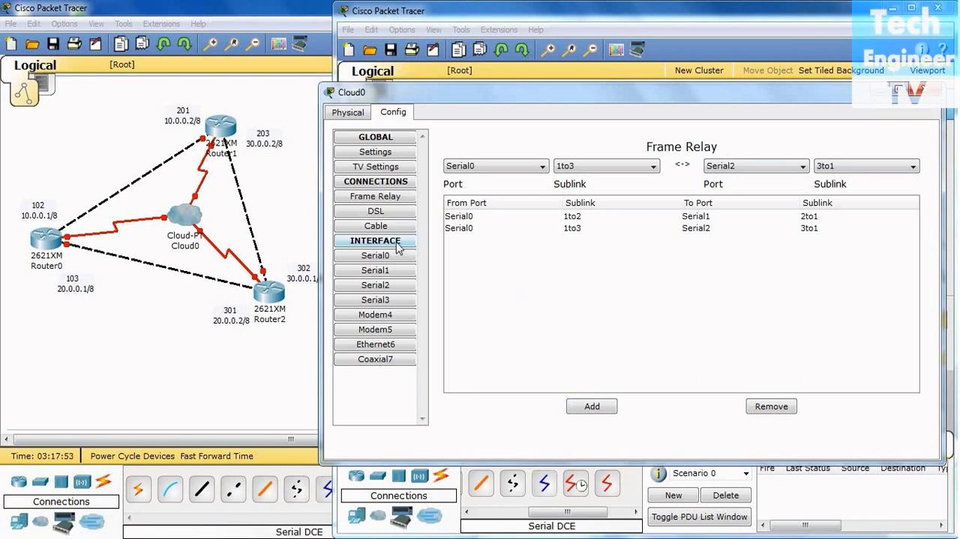
Check the DLCI numbers and names on the cloud's serial interfaces, Serial0 through Serial3
{"action": "left_click", "coordinate": [390, 259]}
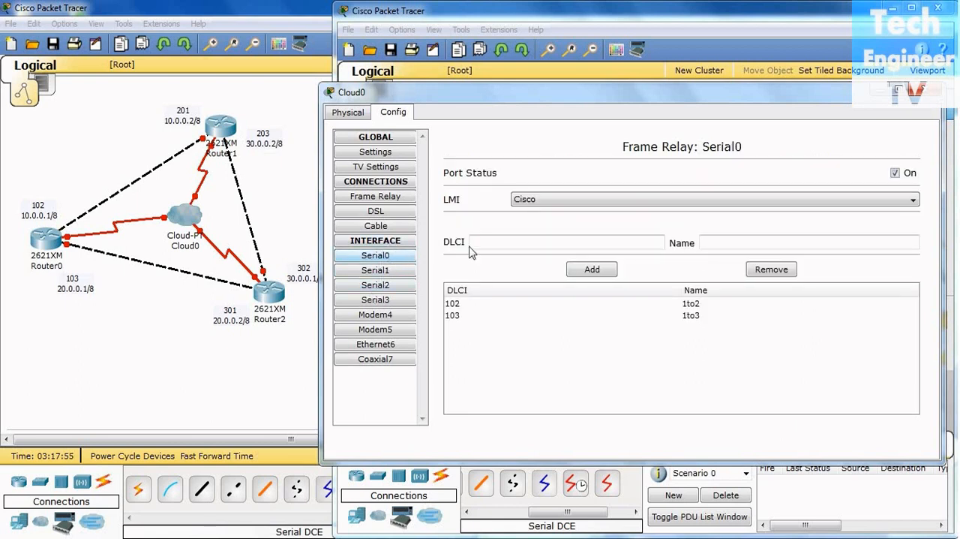
{"action": "left_click", "coordinate": [378, 292]}
{"action": "left_click", "coordinate": [380, 301]}
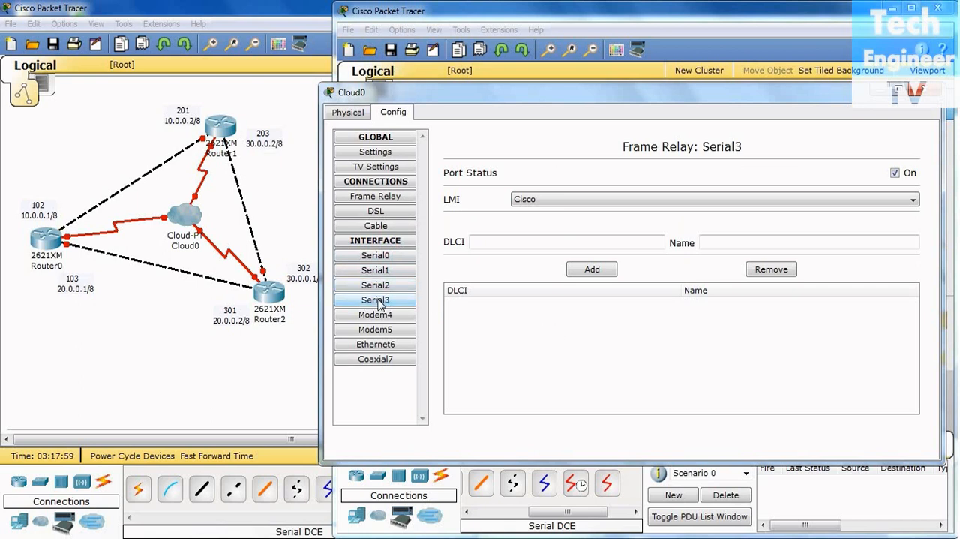
{"action": "left_click", "coordinate": [389, 286]}
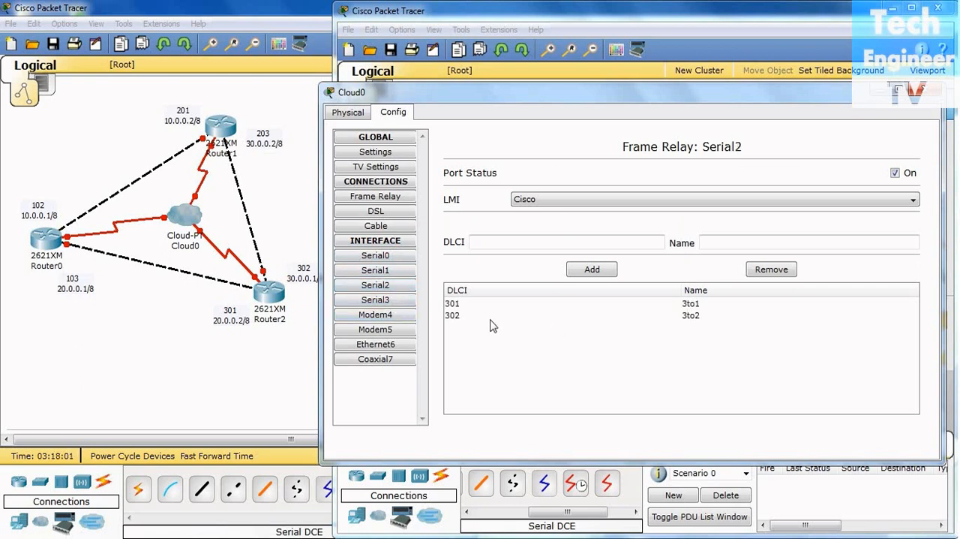
{"action": "left_click", "coordinate": [401, 271]}
{"action": "left_click", "coordinate": [412, 255]}
Set the source of a new Frame Relay connection to Serial1 sublink 2to3, widening the Cloud0 window to fit all table columns
{"action": "left_click", "coordinate": [400, 202]}
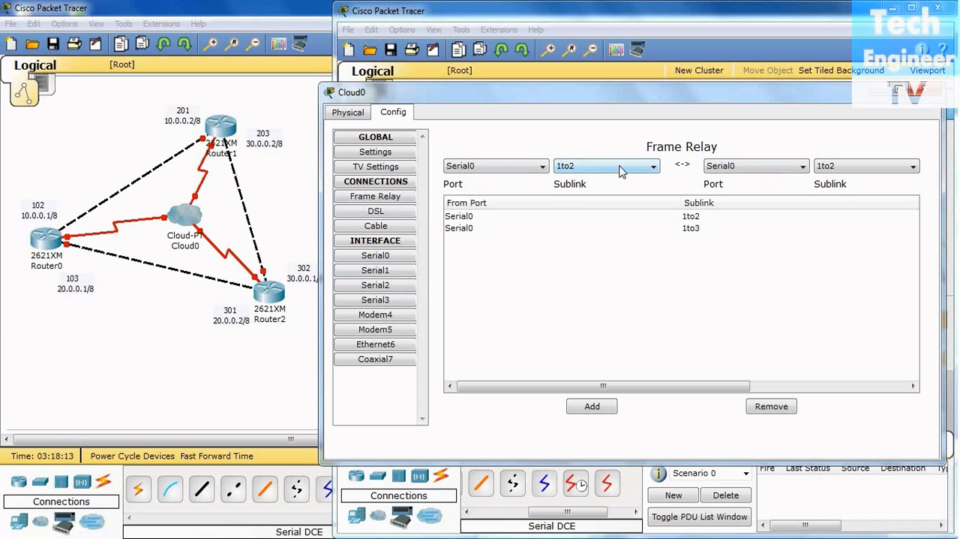
{"action": "left_click", "coordinate": [527, 166]}
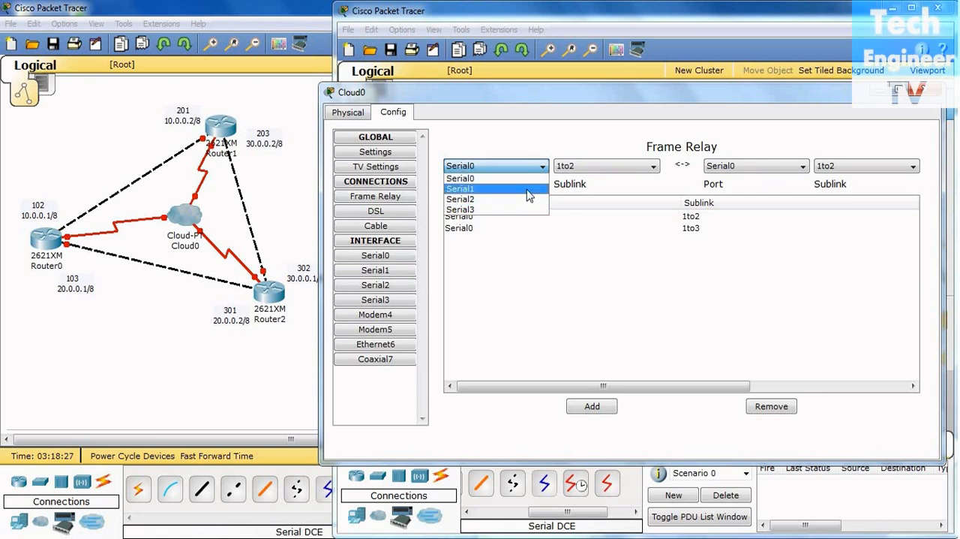
{"action": "left_click", "coordinate": [530, 190]}
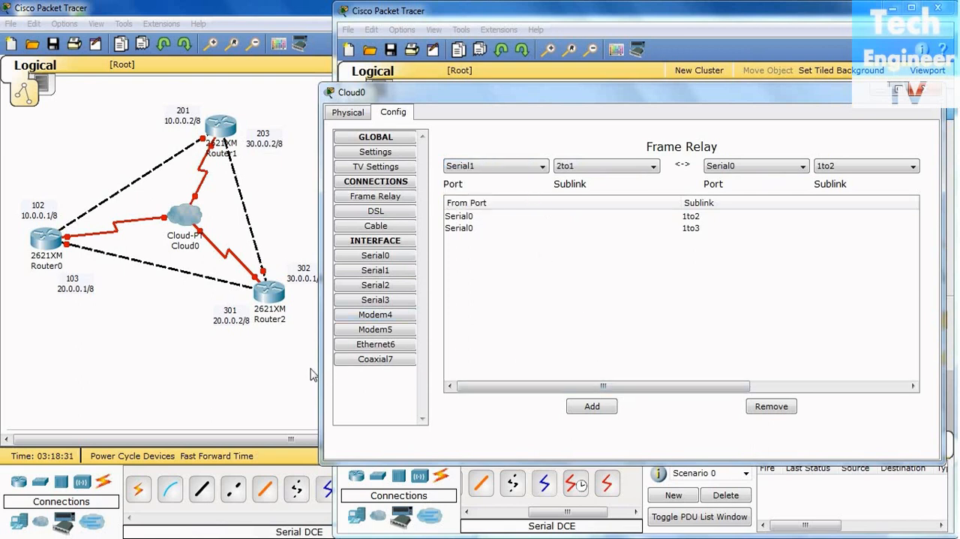
{"action": "left_click_drag", "start_coordinate": [321, 380], "coordinate": [242, 375]}
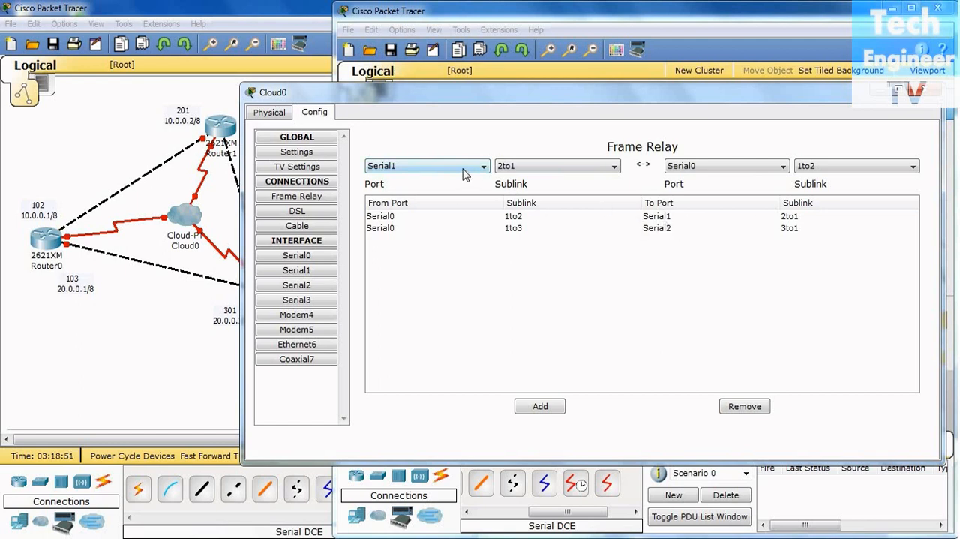
{"action": "left_click", "coordinate": [527, 169]}
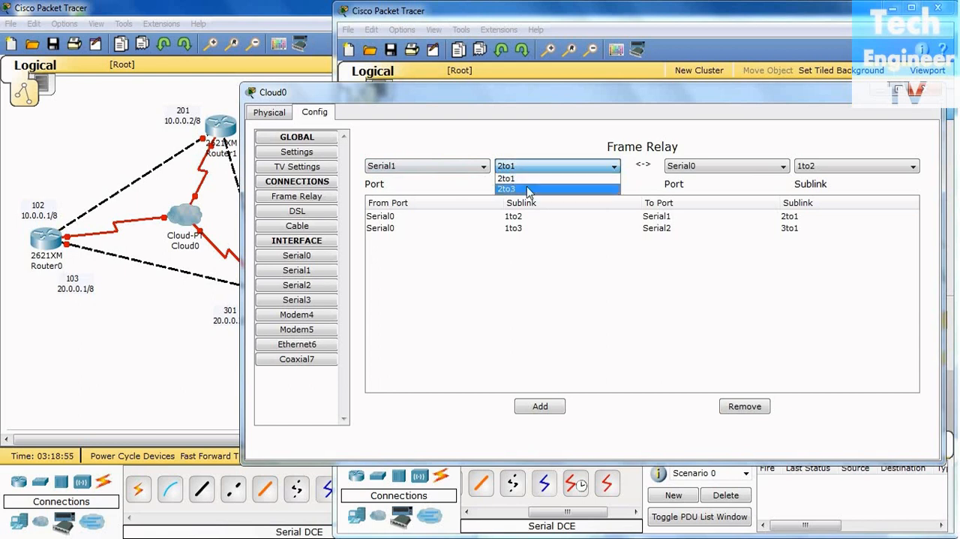
{"action": "left_click", "coordinate": [526, 187]}
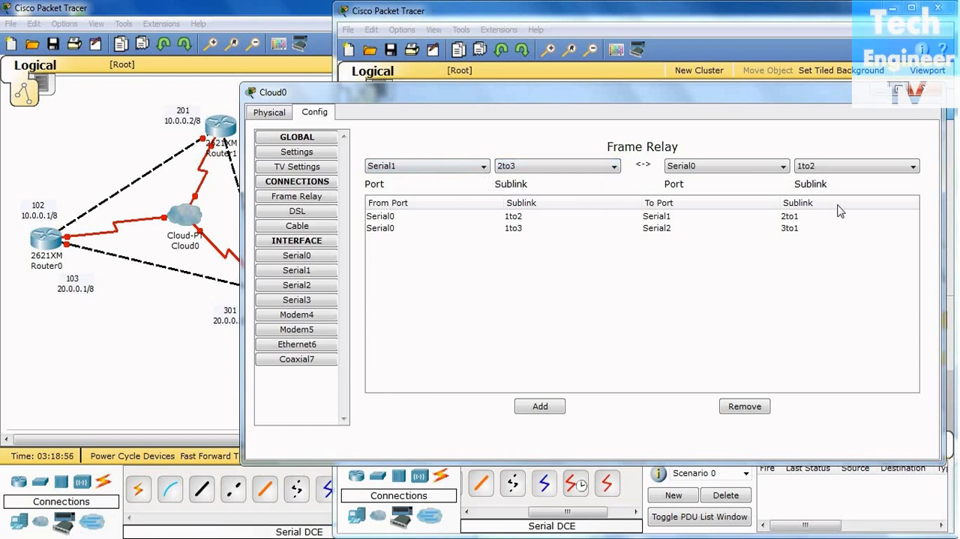
Set the destination of the new Frame Relay connection to Serial2 sublink 3to2, moving the Cloud0 window to check the reference topology
{"action": "left_click", "coordinate": [753, 173]}
{"action": "left_click", "coordinate": [669, 98]}
{"action": "left_click_drag", "start_coordinate": [694, 98], "coordinate": [825, 122]}
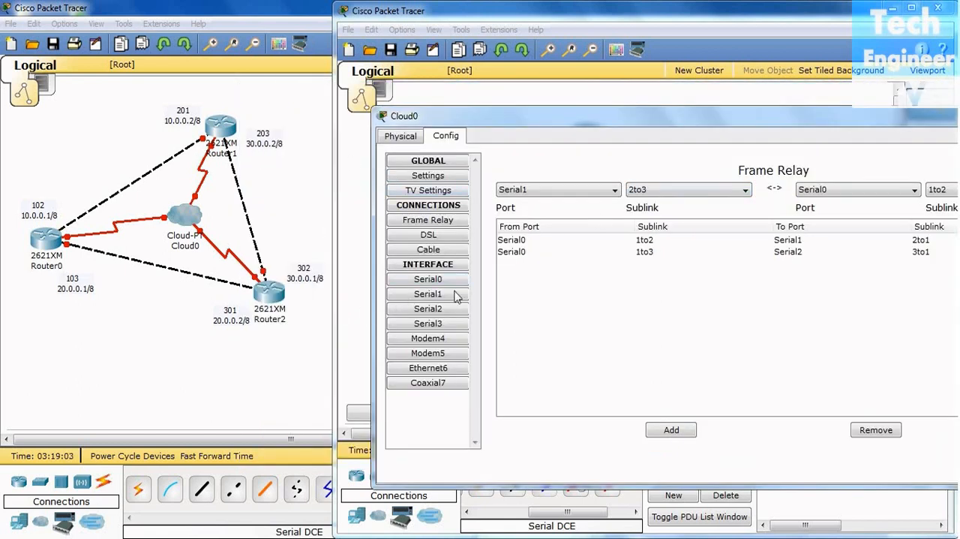
{"action": "left_click_drag", "start_coordinate": [623, 121], "coordinate": [450, 112]}
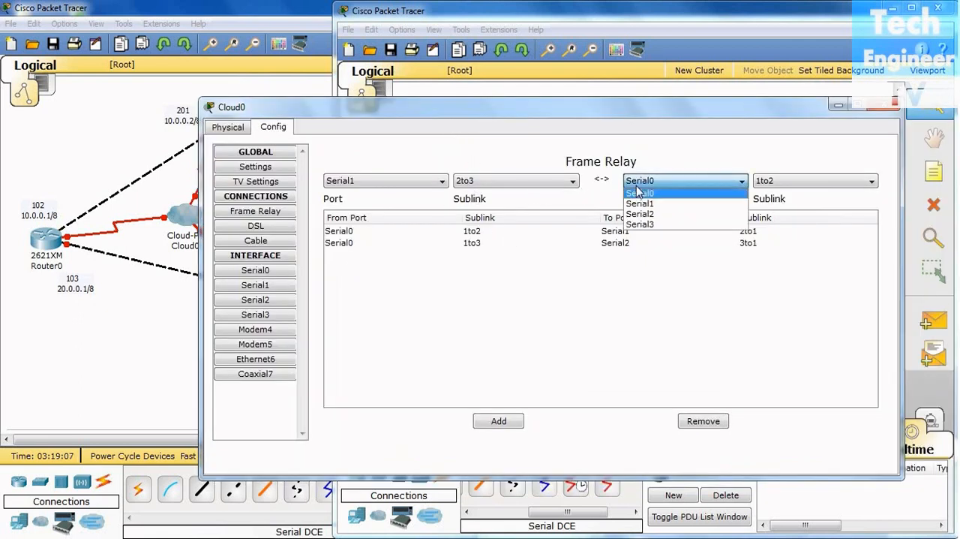
{"action": "left_click", "coordinate": [638, 183]}
{"action": "left_click", "coordinate": [640, 214]}
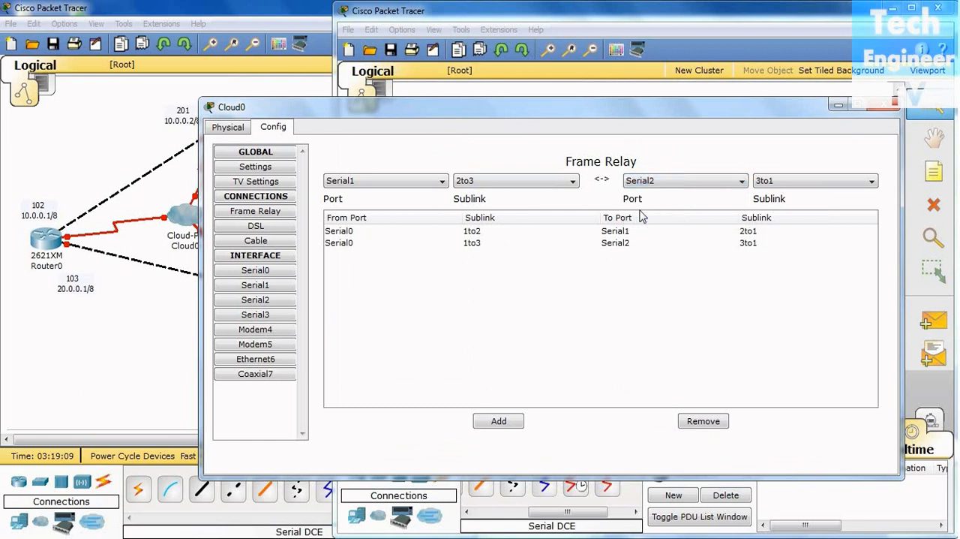
{"action": "left_click", "coordinate": [763, 186]}
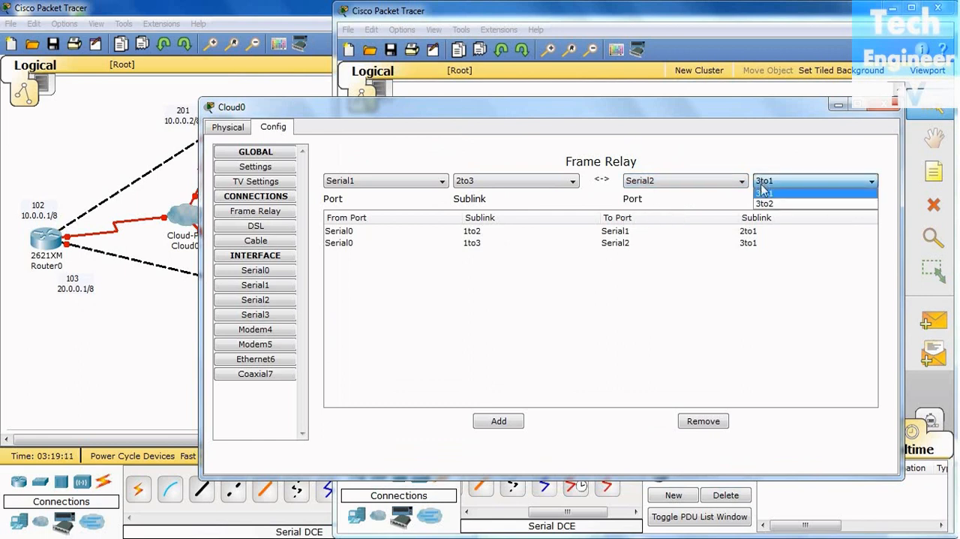
{"action": "left_click", "coordinate": [766, 205]}
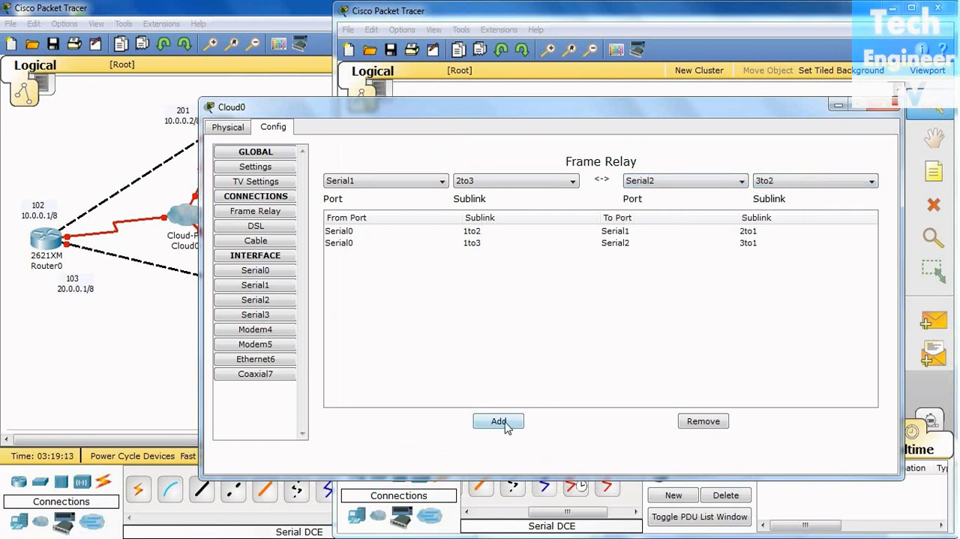
Try to add the connection from Serial1 sublink 2to3 to Serial2 sublink 3to1
{"action": "left_click", "coordinate": [844, 188]}
{"action": "left_click", "coordinate": [825, 193]}
{"action": "left_click", "coordinate": [509, 425]}
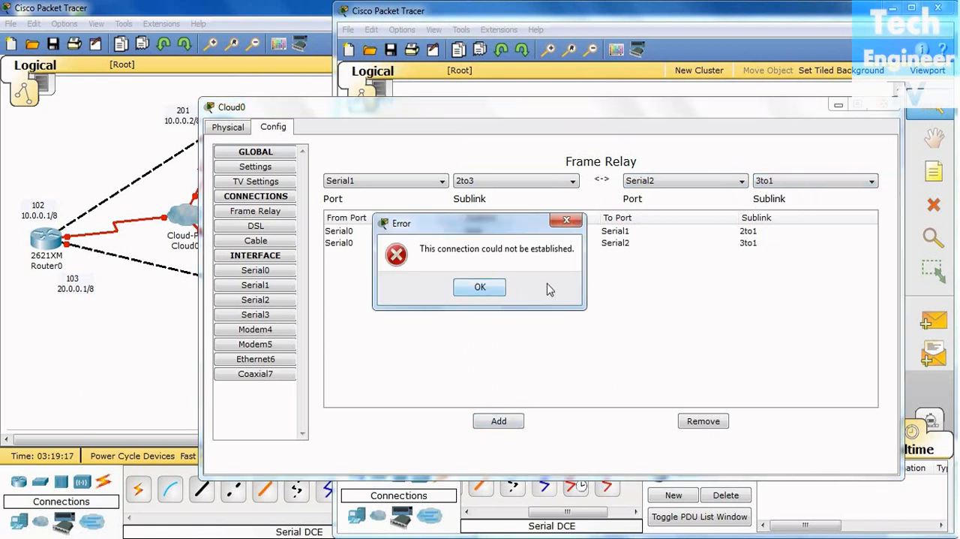
{"action": "left_click", "coordinate": [480, 287]}
Choose destination sublink 3to2 on Serial2 and add the connection from Serial1 sublink 2to3
{"action": "left_click", "coordinate": [818, 184]}
{"action": "left_click", "coordinate": [816, 203]}
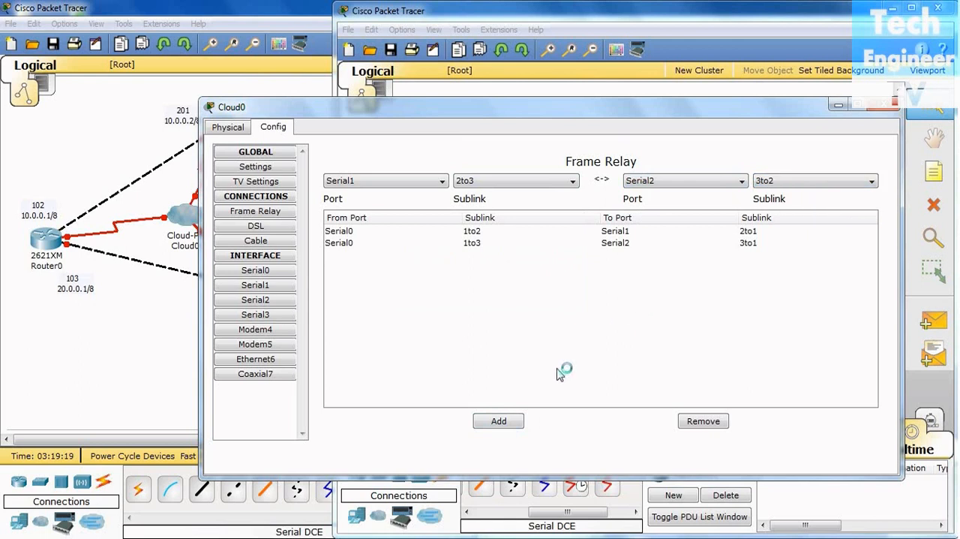
{"action": "left_click", "coordinate": [508, 422]}
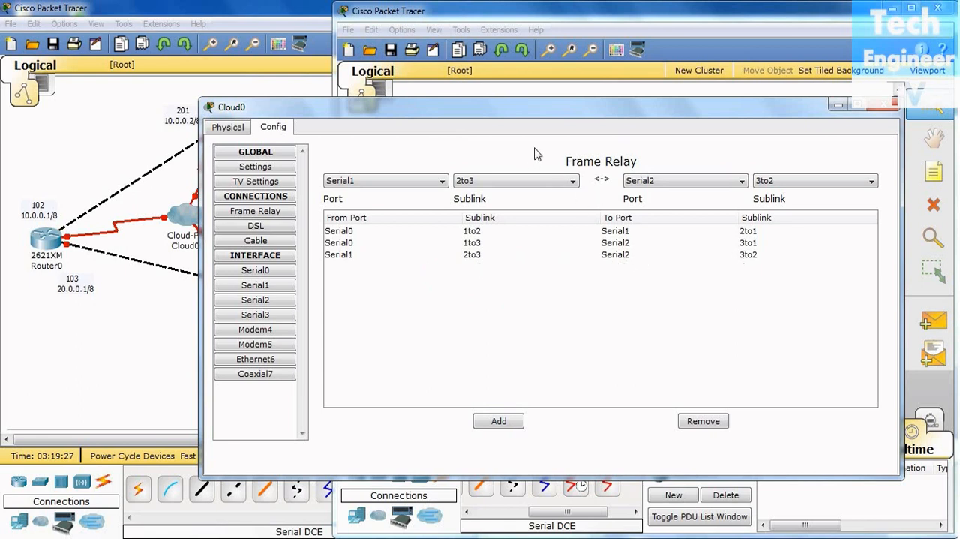
Move the Cloud0 window aside to compare its connections with the topology, and close the window
{"action": "left_click_drag", "start_coordinate": [571, 111], "coordinate": [651, 290]}
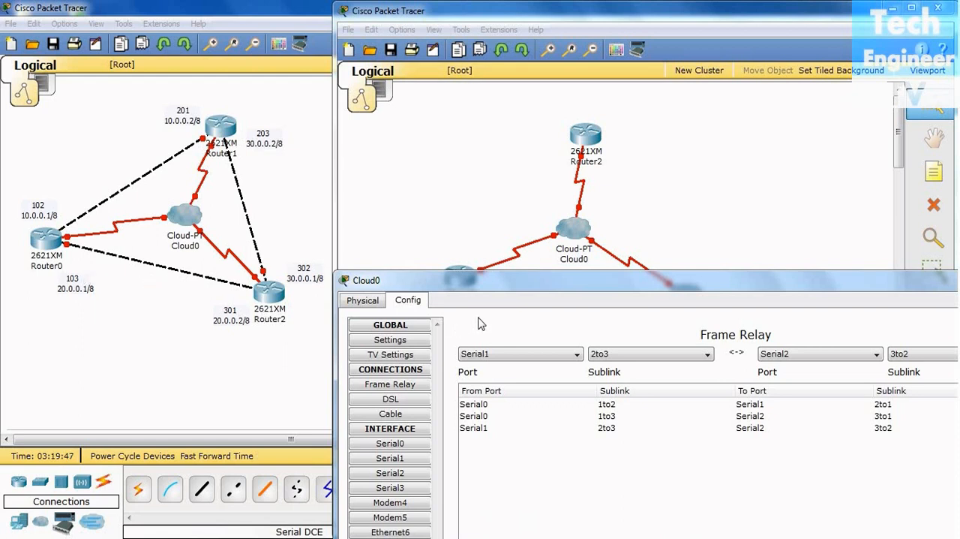
{"action": "left_click_drag", "start_coordinate": [536, 280], "coordinate": [386, 83]}
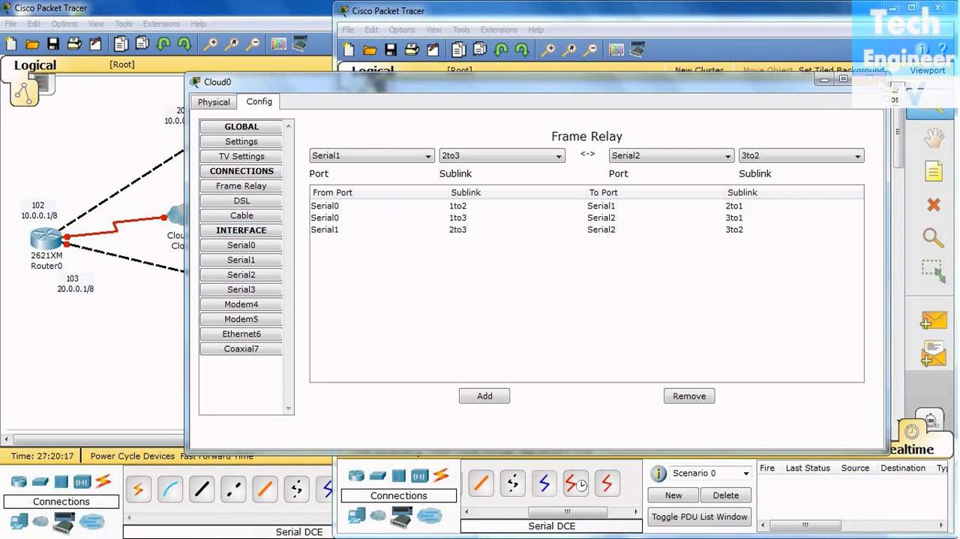
{"action": "left_click", "coordinate": [894, 99]}
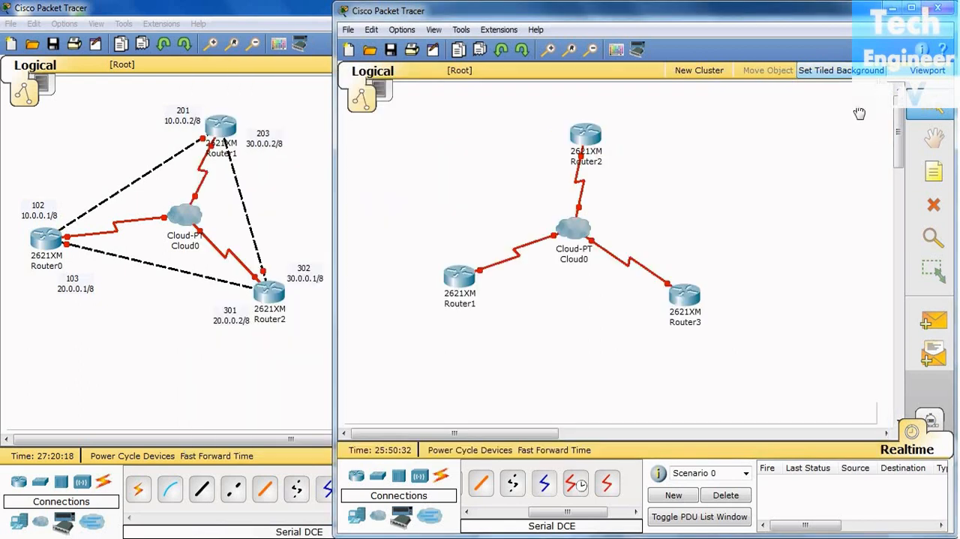
Place a 2950T-24 switch below Router1 and two PC-PT computers side by side beneath the switch
{"action": "left_click", "coordinate": [378, 477]}
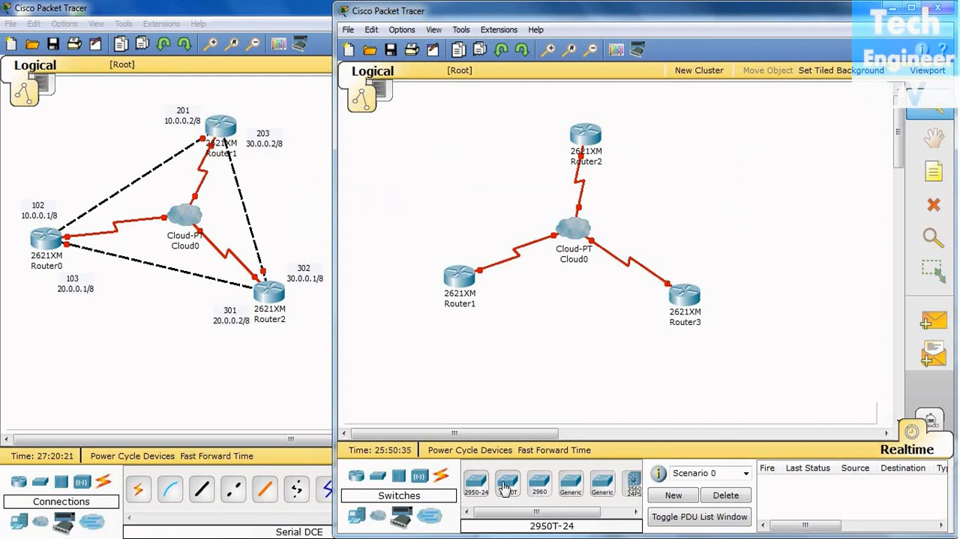
{"action": "left_click_drag", "start_coordinate": [506, 488], "coordinate": [439, 347]}
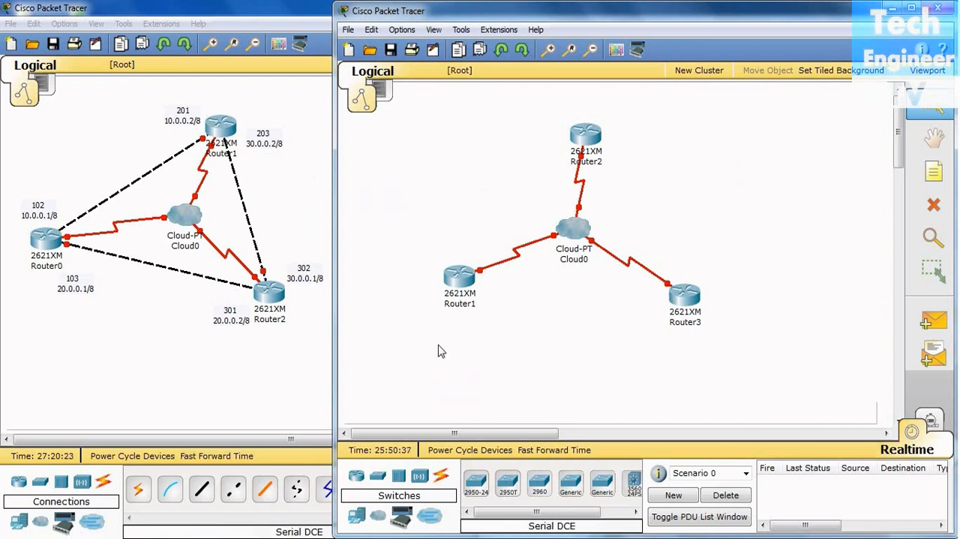
{"action": "left_click", "coordinate": [359, 515]}
{"action": "left_click_drag", "start_coordinate": [477, 485], "coordinate": [394, 398]}
{"action": "left_click_drag", "start_coordinate": [477, 487], "coordinate": [465, 403]}
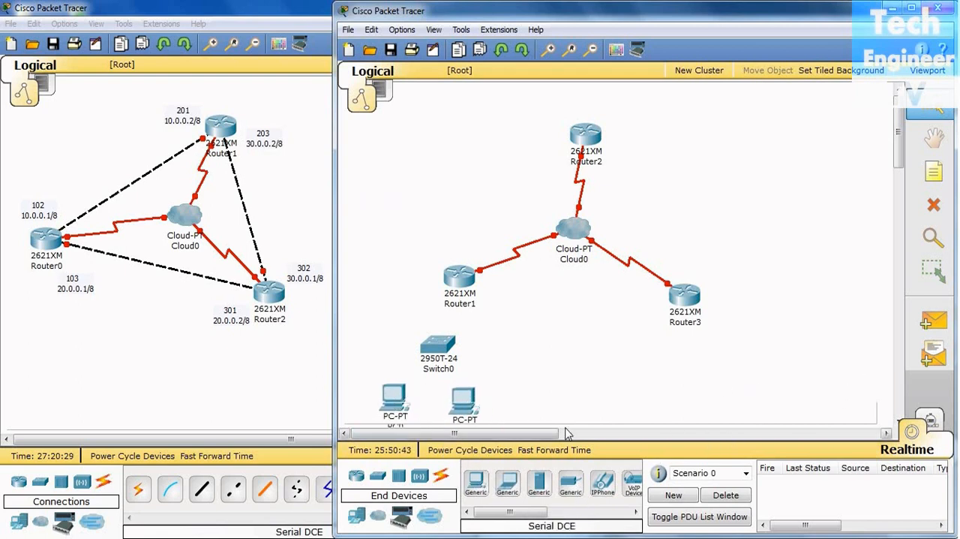
Move Router1, its switch and both PCs upward so the whole group fits in the visible workspace
{"action": "left_click_drag", "start_coordinate": [454, 284], "coordinate": [449, 251]}
{"action": "left_click_drag", "start_coordinate": [432, 348], "coordinate": [432, 311]}
{"action": "mouse_move", "coordinate": [411, 385]}
{"action": "left_mouse_down"}
{"action": "mouse_move", "coordinate": [410, 394]}
{"action": "mouse_move", "coordinate": [409, 379]}
{"action": "left_mouse_up"}
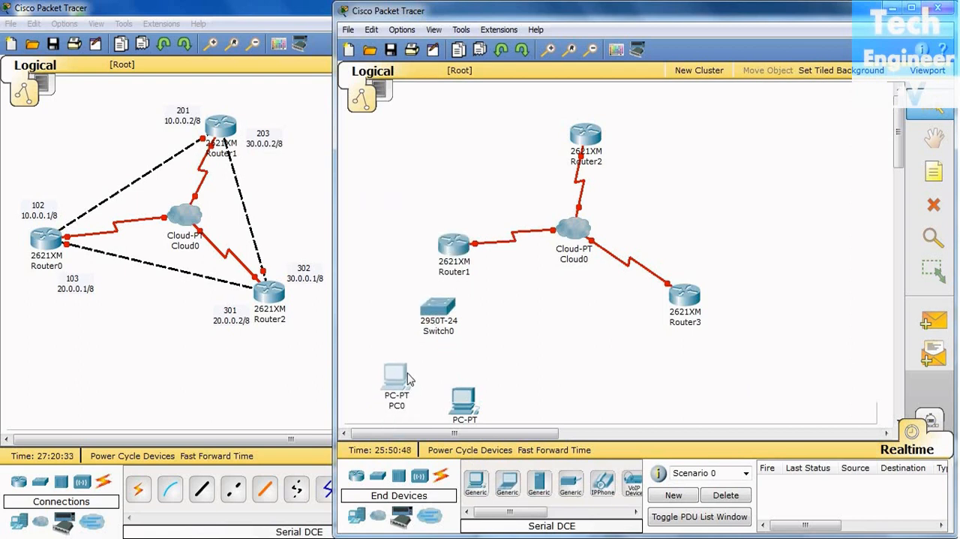
{"action": "left_click_drag", "start_coordinate": [473, 408], "coordinate": [471, 383]}
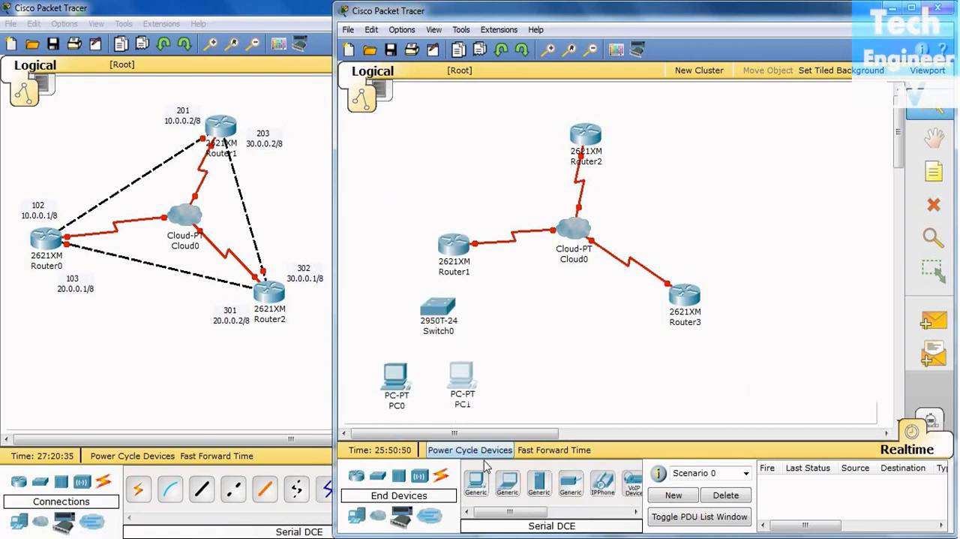
Place a 2950-24 switch to the right of Router3 and two PC-PT computers side by side beneath that switch
{"action": "left_click", "coordinate": [378, 477]}
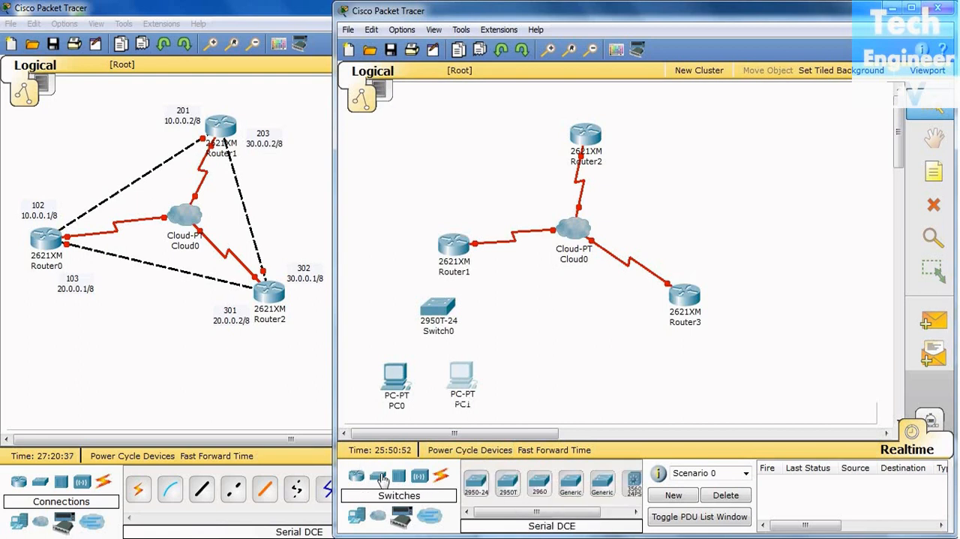
{"action": "left_click_drag", "start_coordinate": [475, 480], "coordinate": [780, 298]}
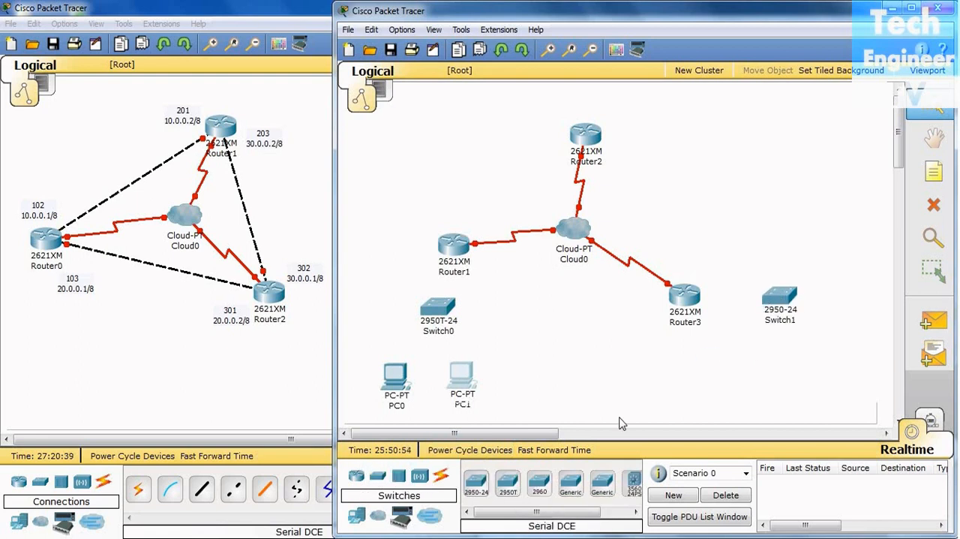
{"action": "left_click", "coordinate": [357, 515]}
{"action": "left_click_drag", "start_coordinate": [476, 481], "coordinate": [747, 376]}
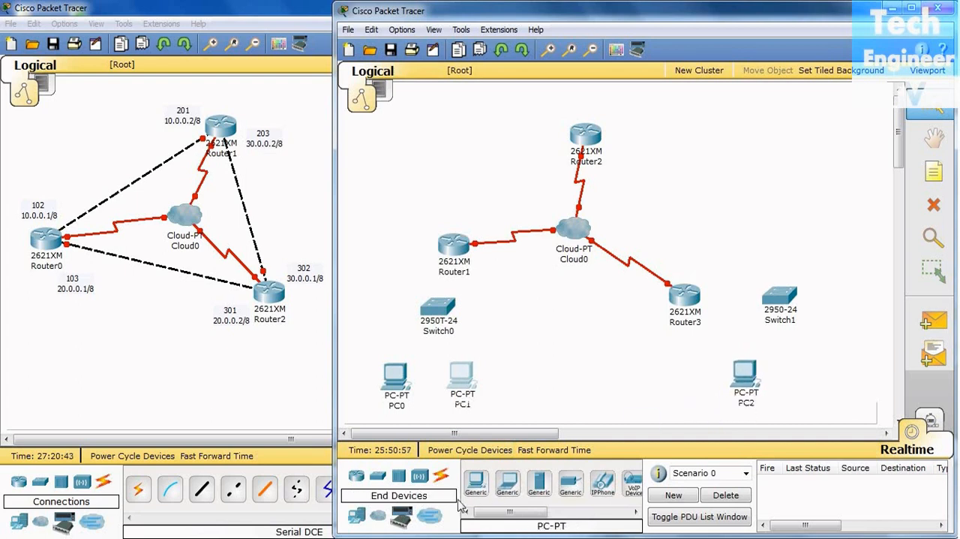
{"action": "left_click_drag", "start_coordinate": [482, 489], "coordinate": [809, 378]}
Place a 2950T-24 switch to the right of Router2, and replace the 2950-24 switch near Router3 with a 2950T-24
{"action": "left_click", "coordinate": [378, 476]}
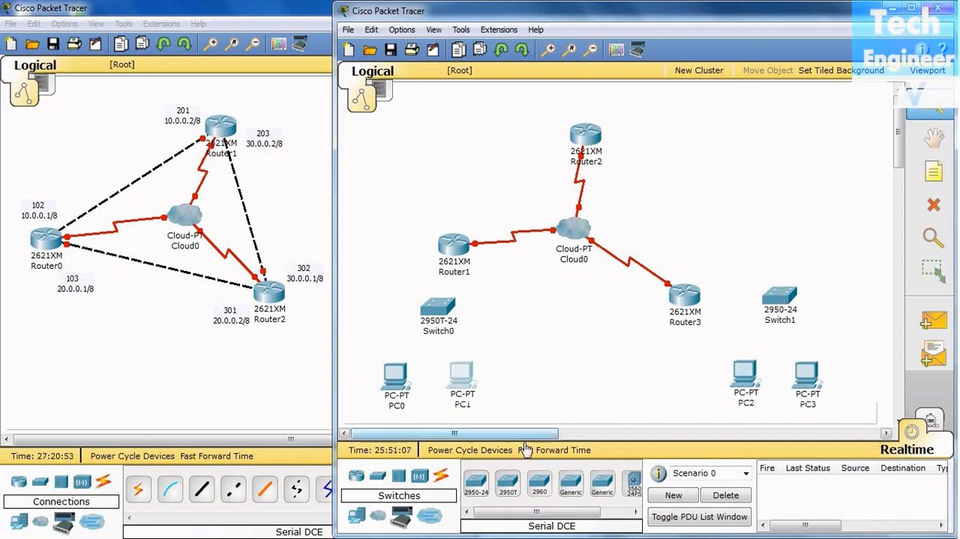
{"action": "left_click_drag", "start_coordinate": [508, 486], "coordinate": [708, 131]}
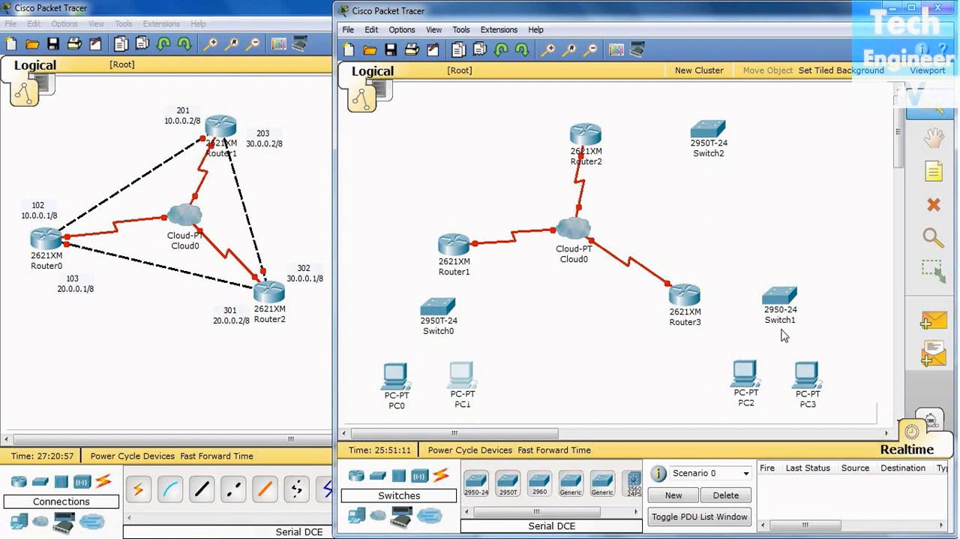
{"action": "left_click", "coordinate": [935, 204]}
{"action": "left_click", "coordinate": [643, 291]}
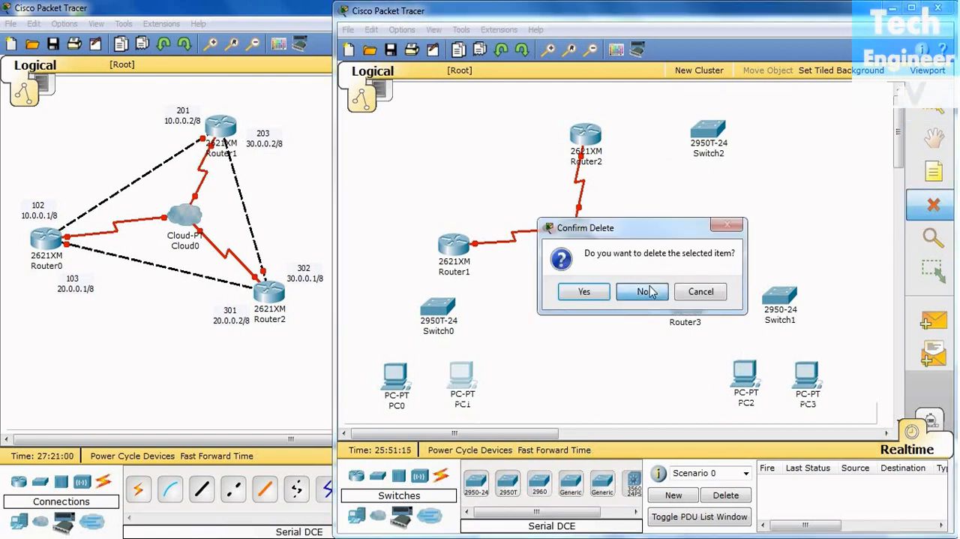
{"action": "left_click", "coordinate": [780, 298]}
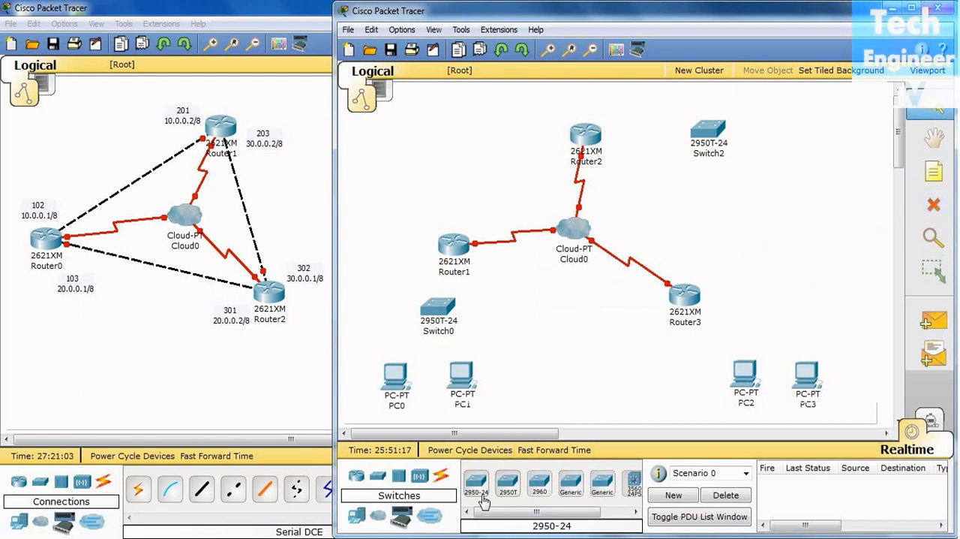
{"action": "left_click_drag", "start_coordinate": [508, 482], "coordinate": [789, 293]}
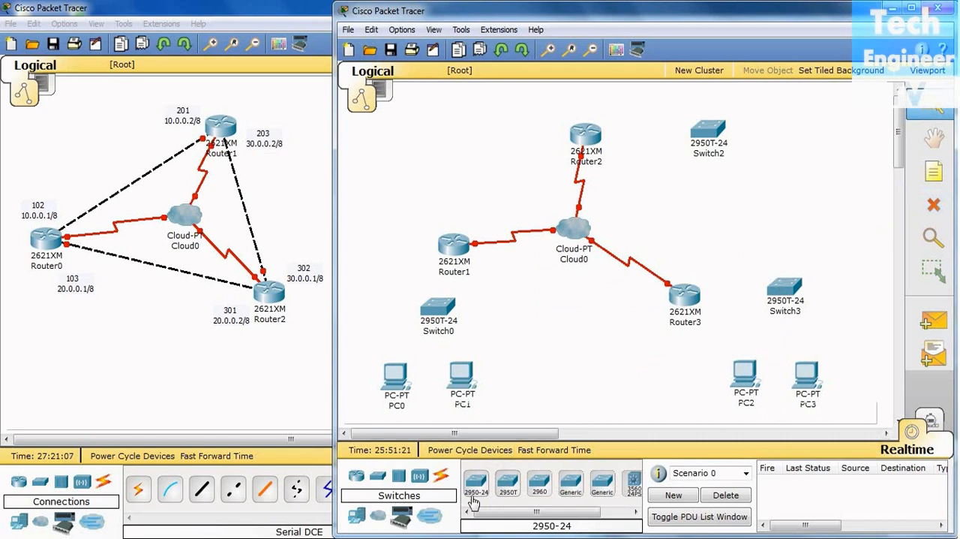
Place two PC-PT computers, one above the other, to the right of Switch2 and shift Switch2 closer to Router2
{"action": "left_click", "coordinate": [368, 520]}
{"action": "left_click_drag", "start_coordinate": [475, 484], "coordinate": [784, 135]}
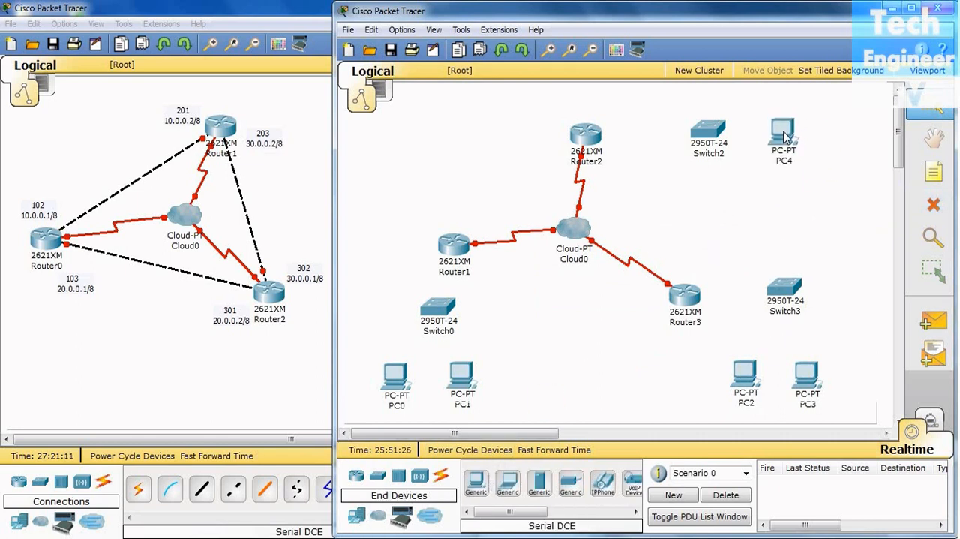
{"action": "left_click_drag", "start_coordinate": [475, 484], "coordinate": [774, 204]}
{"action": "left_click_drag", "start_coordinate": [718, 147], "coordinate": [689, 147]}
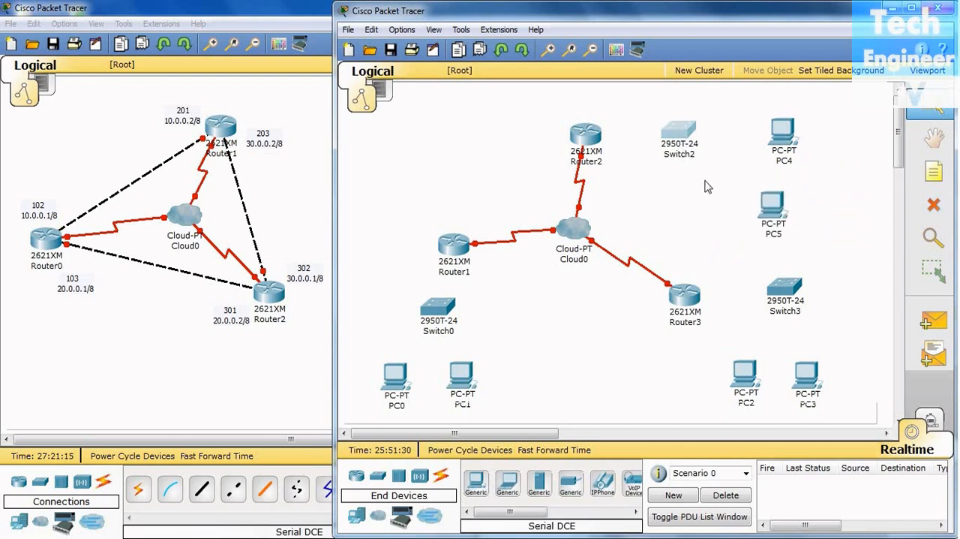
Connect Router1's FastEthernet0/0 to Switch0's FastEthernet0/24 with a copper straight-through cable
{"action": "left_click", "coordinate": [440, 475]}
{"action": "left_click_drag", "start_coordinate": [559, 516], "coordinate": [504, 516]}
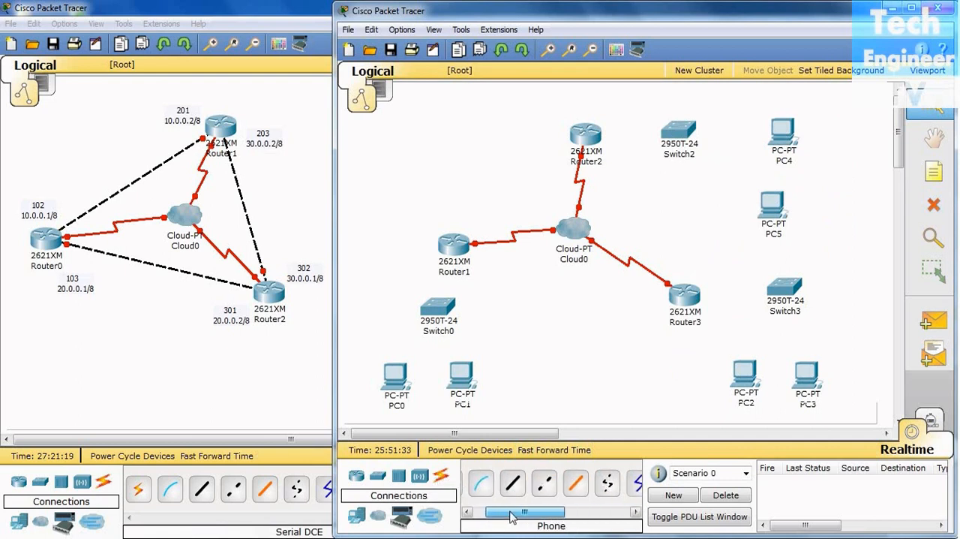
{"action": "left_click", "coordinate": [538, 482]}
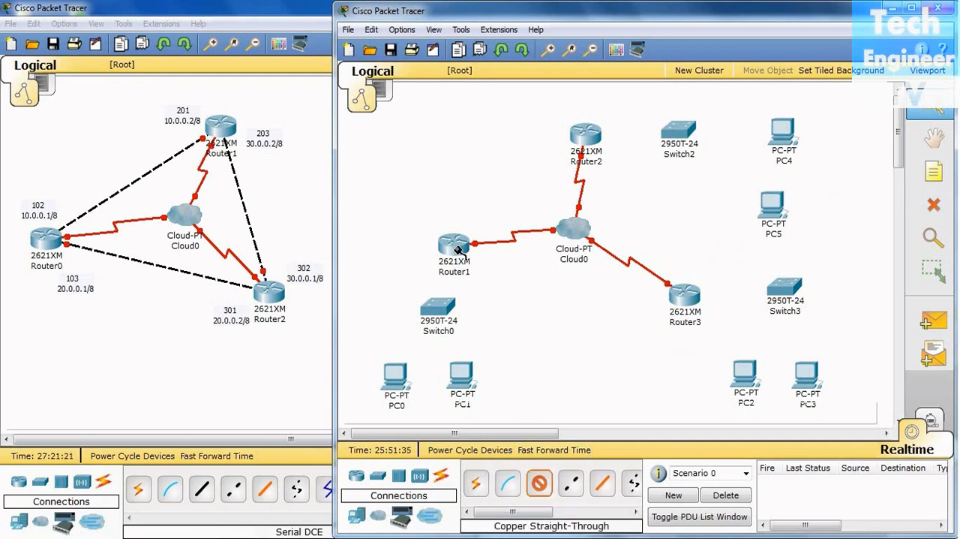
{"action": "left_click", "coordinate": [455, 248]}
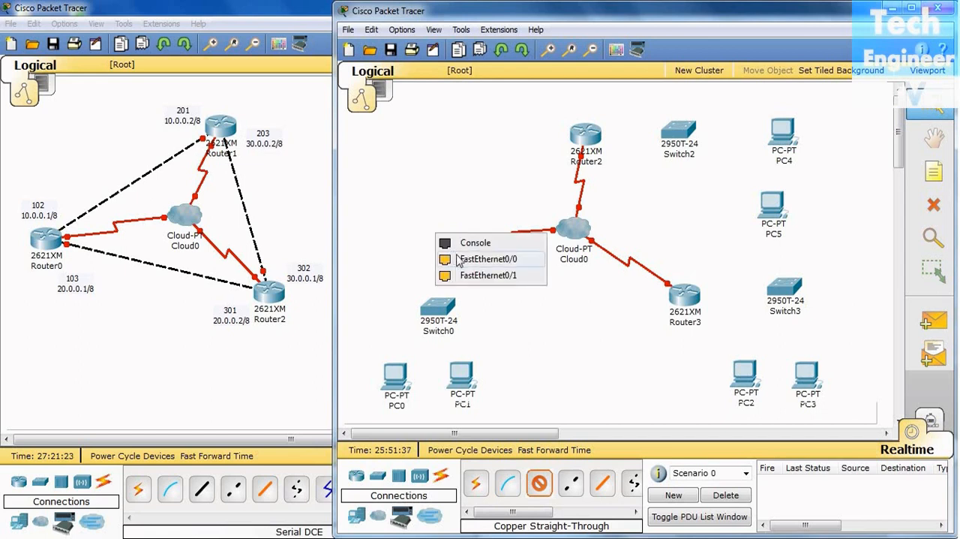
{"action": "left_click", "coordinate": [480, 259]}
{"action": "left_click", "coordinate": [439, 309]}
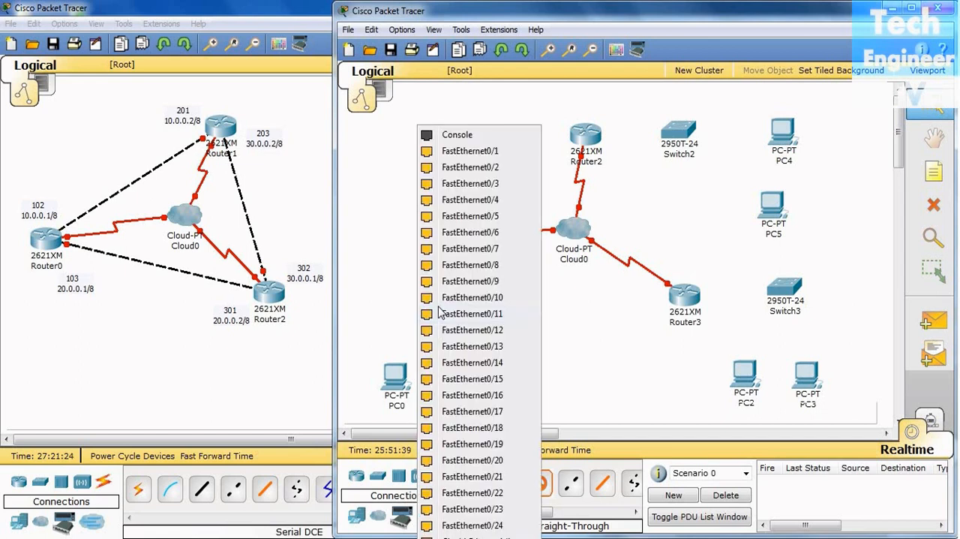
{"action": "left_click", "coordinate": [448, 525]}
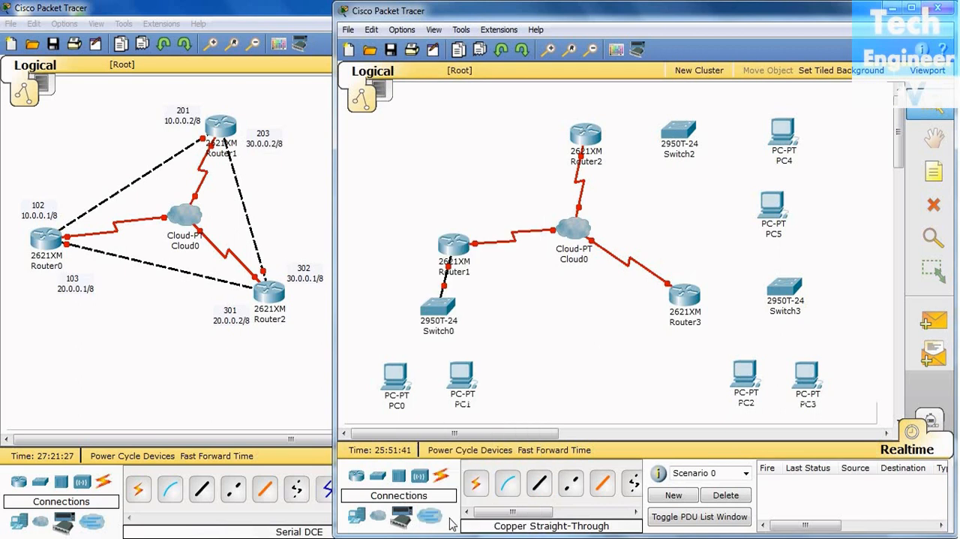
Connect Switch0's FastEthernet0/1 to PC0 and FastEthernet0/2 to PC1 with straight-through cables, and move both PCs closer to the switch
{"action": "left_click", "coordinate": [437, 304]}
{"action": "left_click", "coordinate": [450, 169]}
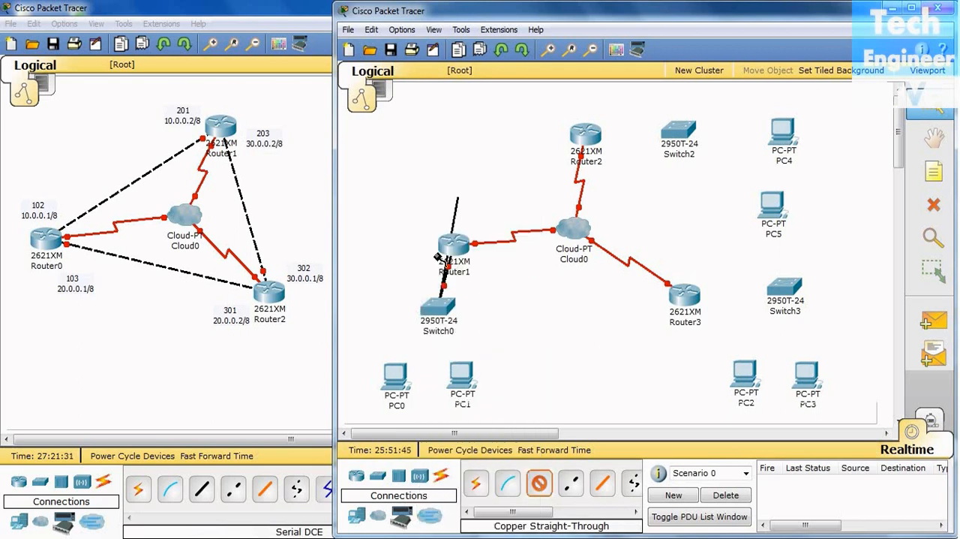
{"action": "left_click", "coordinate": [390, 372]}
{"action": "left_click", "coordinate": [416, 383]}
{"action": "left_click", "coordinate": [539, 483]}
{"action": "left_click", "coordinate": [439, 308]}
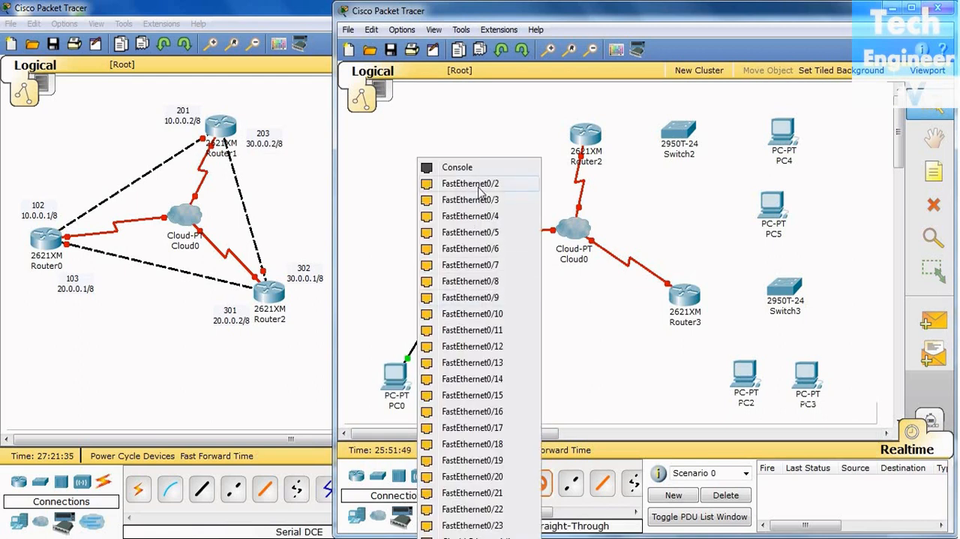
{"action": "left_click", "coordinate": [481, 193]}
{"action": "left_click", "coordinate": [460, 379]}
{"action": "left_click", "coordinate": [486, 386]}
{"action": "mouse_move", "coordinate": [395, 379]}
{"action": "left_mouse_down"}
{"action": "mouse_move", "coordinate": [403, 369]}
{"action": "mouse_move", "coordinate": [396, 372]}
{"action": "left_mouse_up"}
{"action": "left_click_drag", "start_coordinate": [458, 379], "coordinate": [455, 368]}
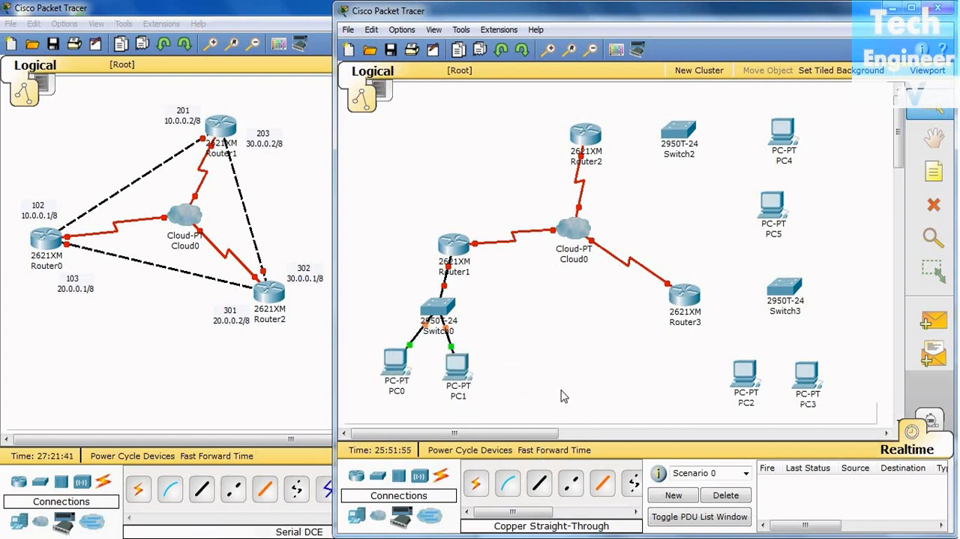
Connect Router2's FastEthernet0/1 to Switch2's FastEthernet0/24 with a copper straight-through cable
{"action": "left_click", "coordinate": [539, 482]}
{"action": "left_click", "coordinate": [577, 133]}
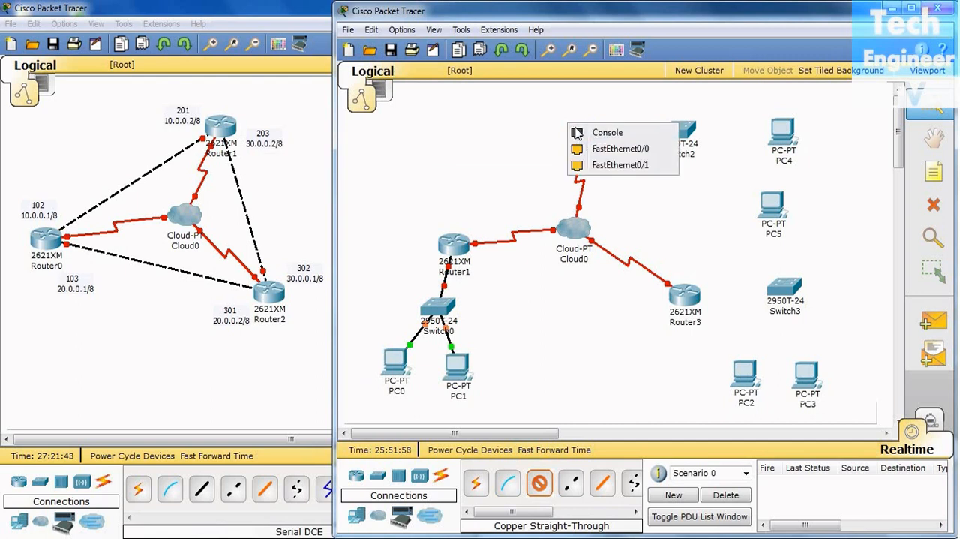
{"action": "left_click", "coordinate": [620, 164]}
{"action": "left_click", "coordinate": [671, 133]}
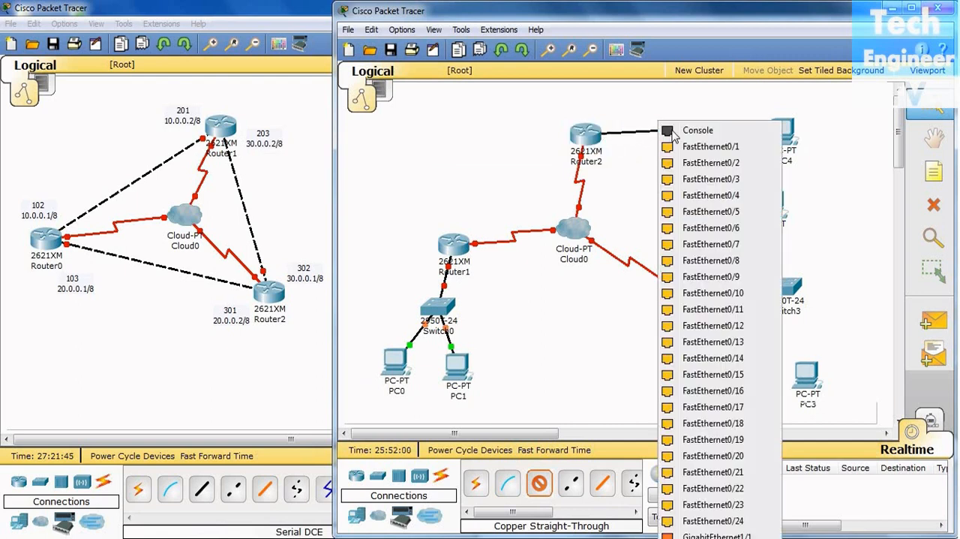
{"action": "left_click", "coordinate": [709, 521]}
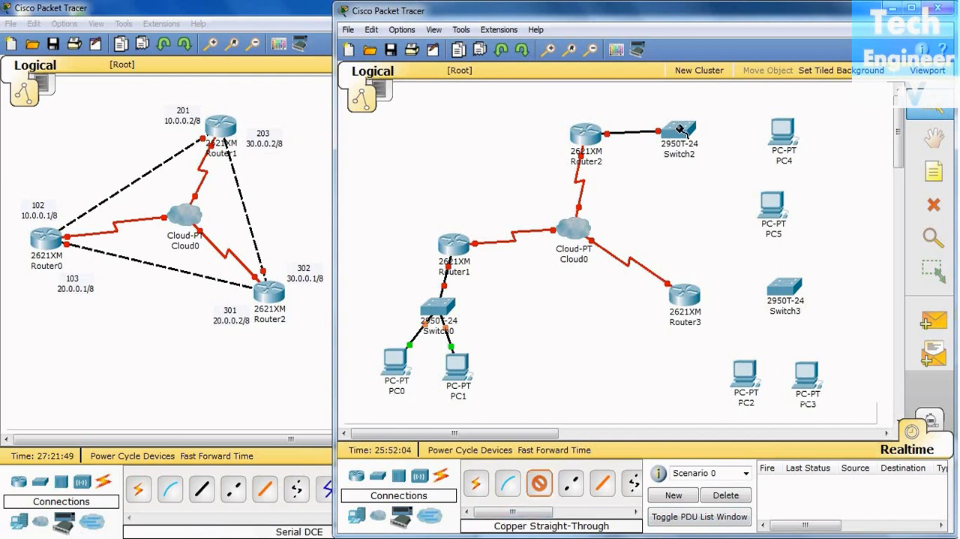
Connect Switch2 to the FastEthernet ports of PC4 and PC5 with copper straight-through cables, using FastEthernet0/1 for PC4
{"action": "left_click", "coordinate": [679, 130]}
{"action": "left_click", "coordinate": [696, 147]}
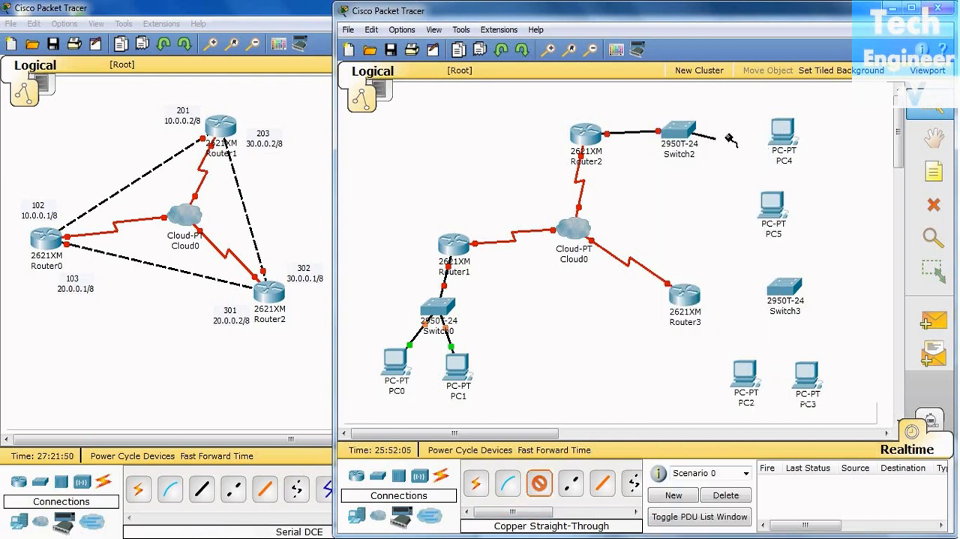
{"action": "left_click", "coordinate": [783, 131]}
{"action": "left_click", "coordinate": [800, 150]}
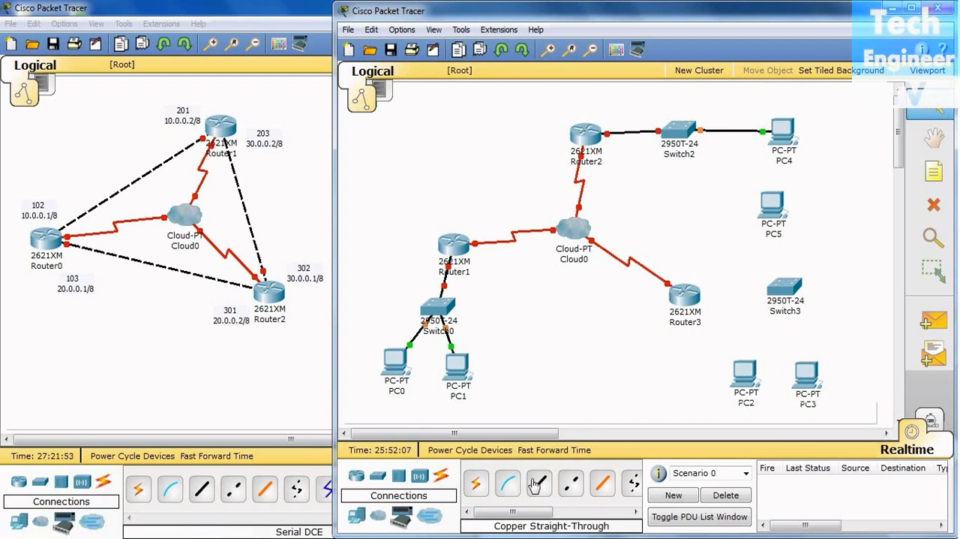
{"action": "left_click", "coordinate": [684, 132]}
{"action": "left_click", "coordinate": [706, 160]}
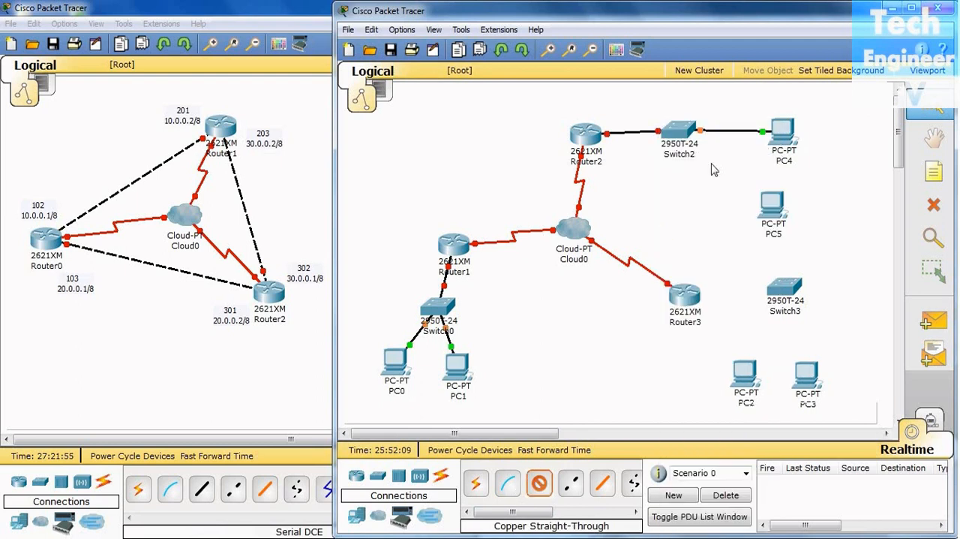
{"action": "left_click", "coordinate": [772, 210]}
{"action": "left_click", "coordinate": [773, 216]}
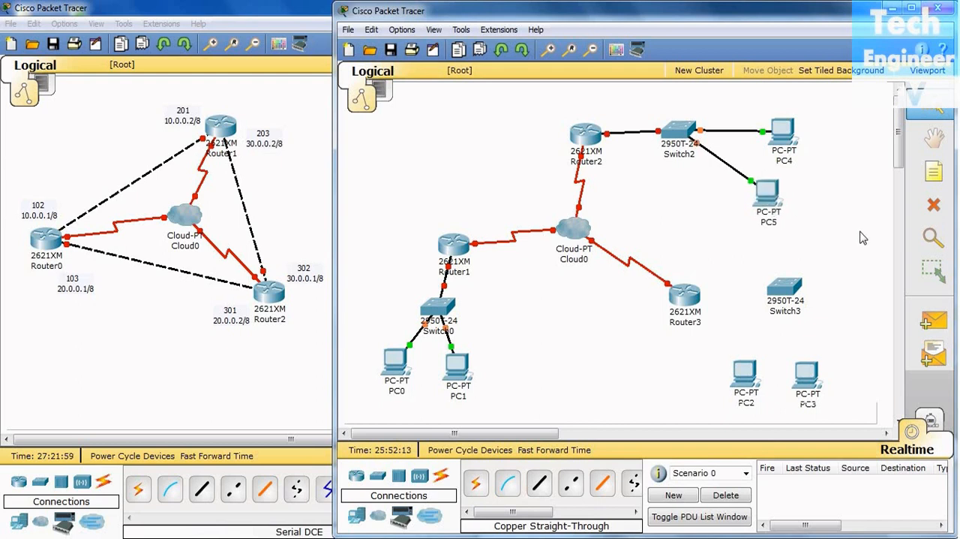
Connect Router3's FastEthernet0/0 to Switch3's FastEthernet0/24 with a copper straight-through cable
{"action": "left_click", "coordinate": [539, 482]}
{"action": "left_click", "coordinate": [684, 304]}
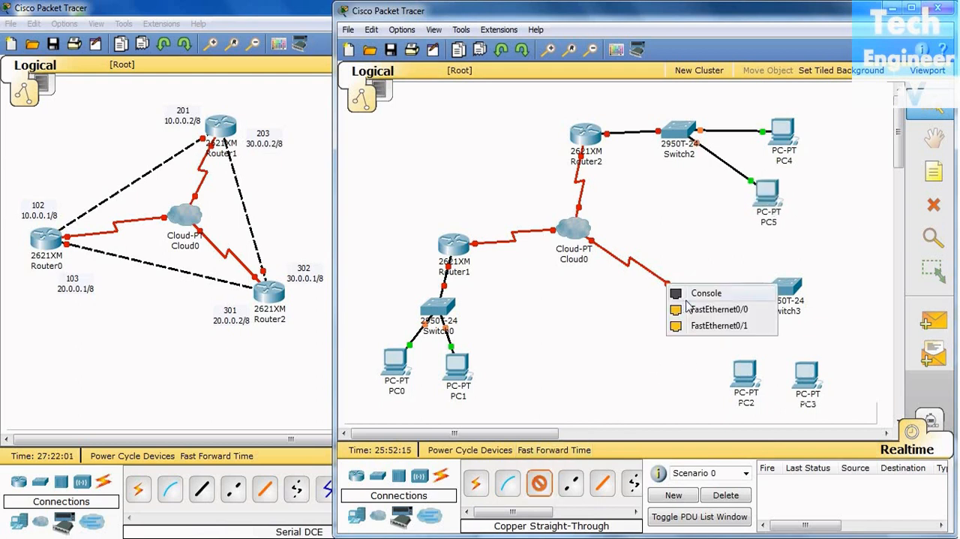
{"action": "left_click", "coordinate": [690, 309]}
{"action": "left_click", "coordinate": [784, 289]}
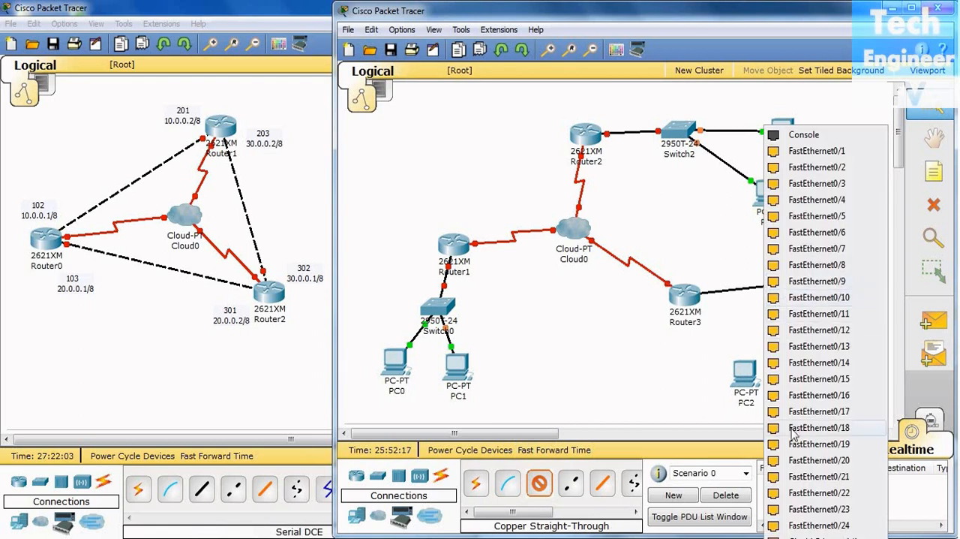
{"action": "left_click", "coordinate": [807, 523]}
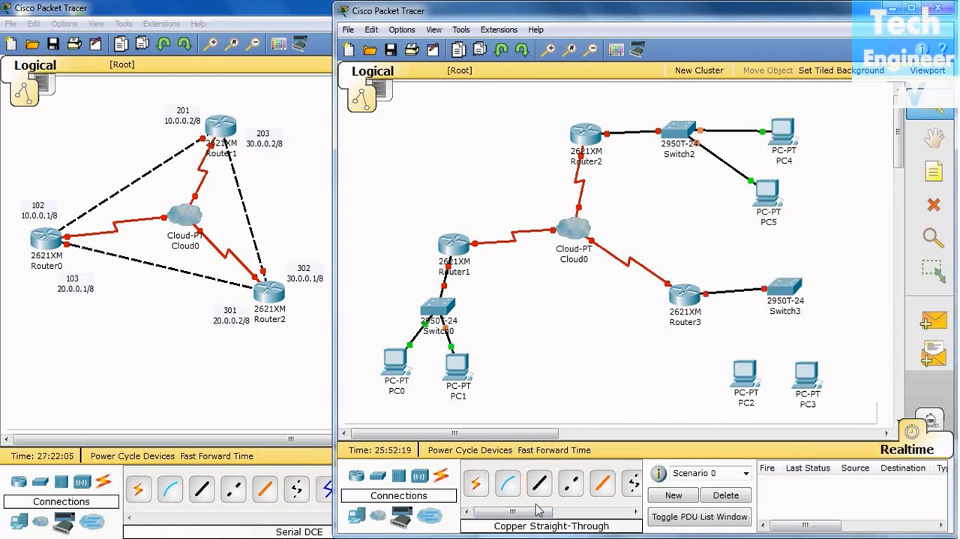
Connect Switch3 to the FastEthernet ports of PC2 and PC3 with copper straight-through cables, using FastEthernet0/1 for PC2
{"action": "left_click", "coordinate": [539, 482]}
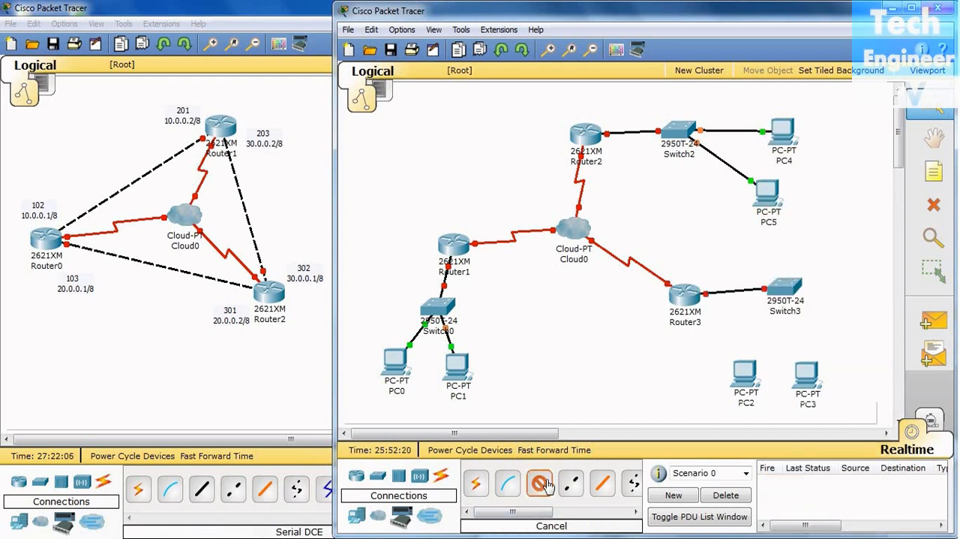
{"action": "left_click", "coordinate": [784, 289]}
{"action": "left_click", "coordinate": [833, 168]}
{"action": "left_click", "coordinate": [745, 373]}
{"action": "left_click", "coordinate": [777, 386]}
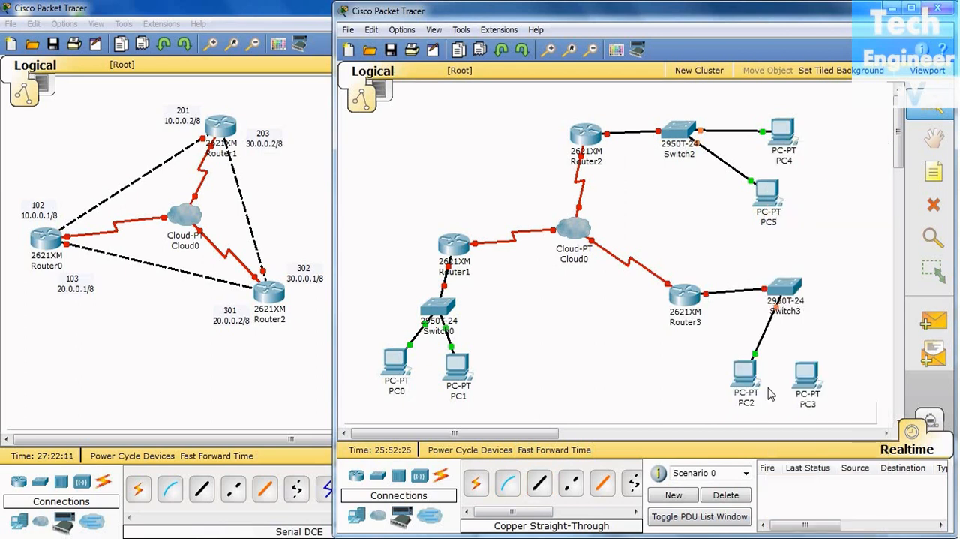
{"action": "left_click", "coordinate": [781, 297]}
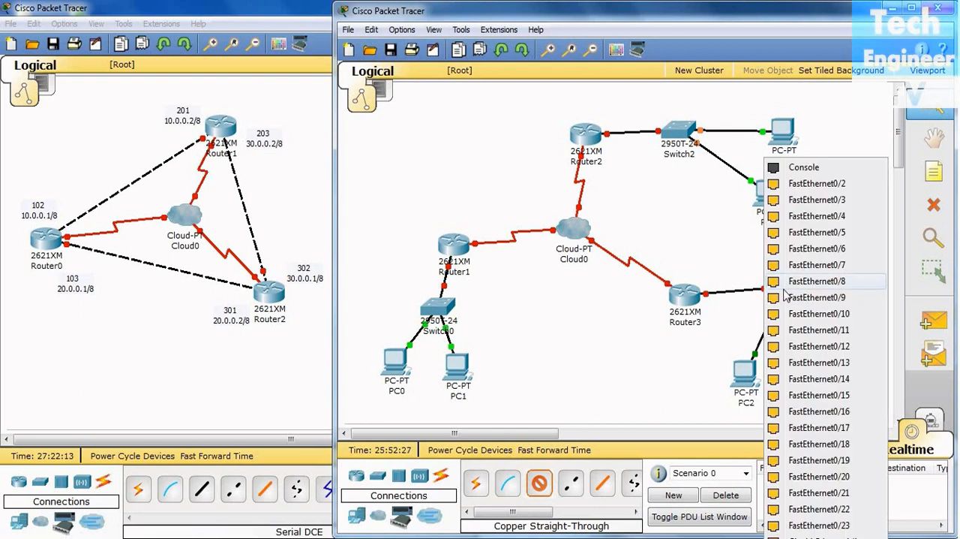
{"action": "left_click", "coordinate": [855, 196]}
{"action": "left_click", "coordinate": [816, 378]}
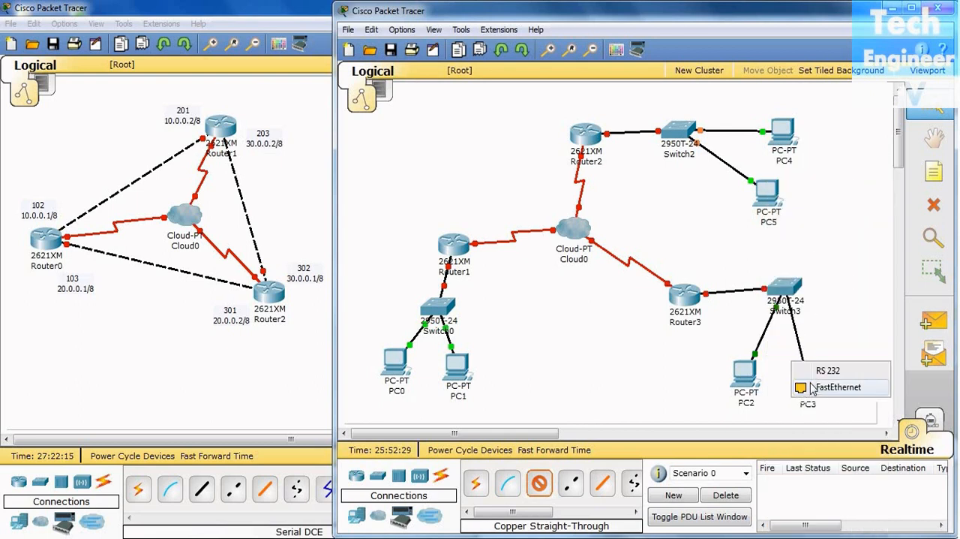
{"action": "left_click", "coordinate": [829, 391]}
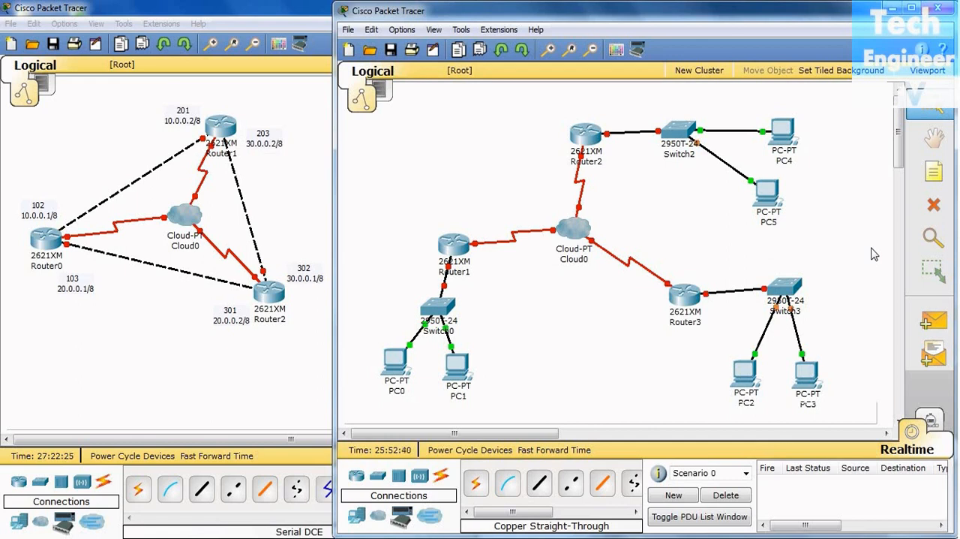
Review the DLCIs on Cloud0's serial interfaces and all columns of its Frame Relay connection table, and close the Cloud0 window
{"action": "left_click", "coordinate": [574, 224]}
{"action": "left_click_drag", "start_coordinate": [294, 64], "coordinate": [580, 78]}
{"action": "left_click", "coordinate": [388, 242]}
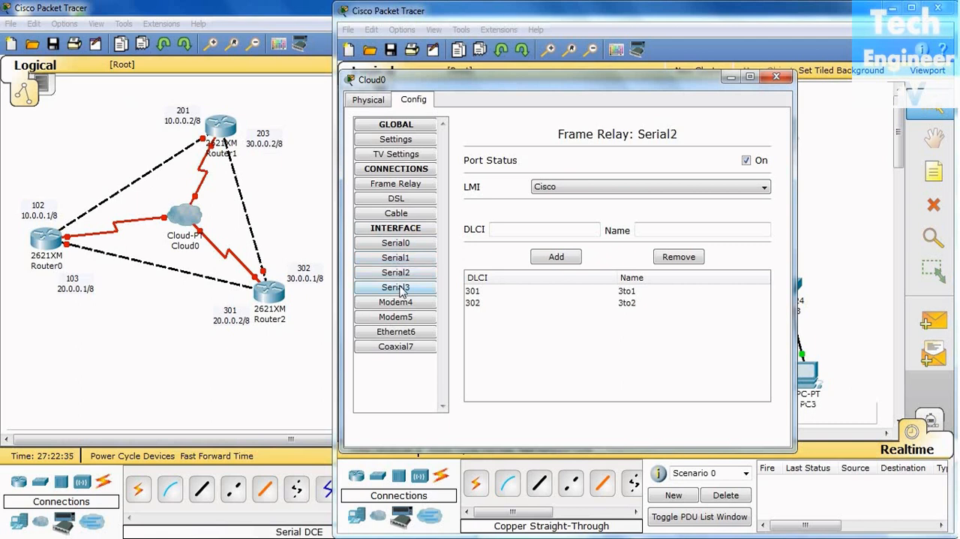
{"action": "left_click", "coordinate": [397, 187]}
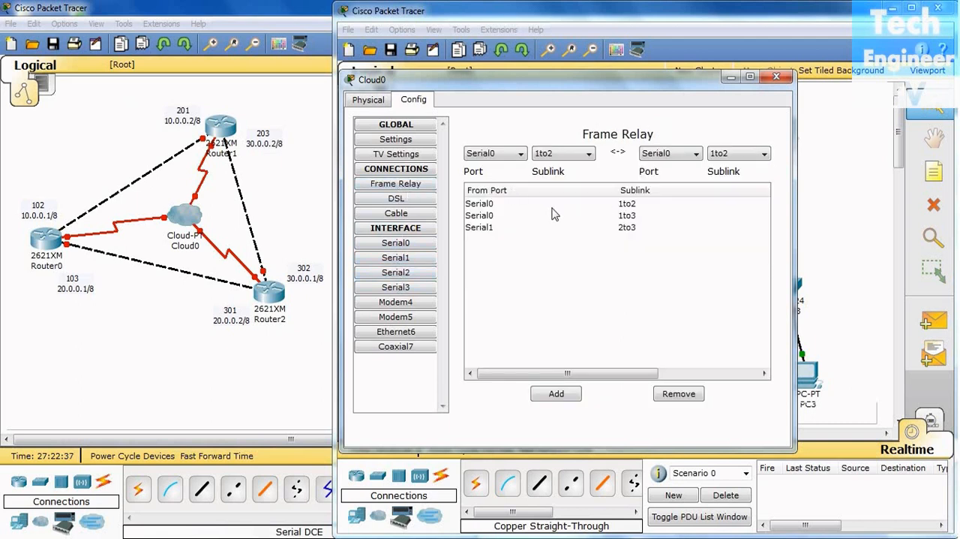
{"action": "left_click_drag", "start_coordinate": [342, 299], "coordinate": [115, 294]}
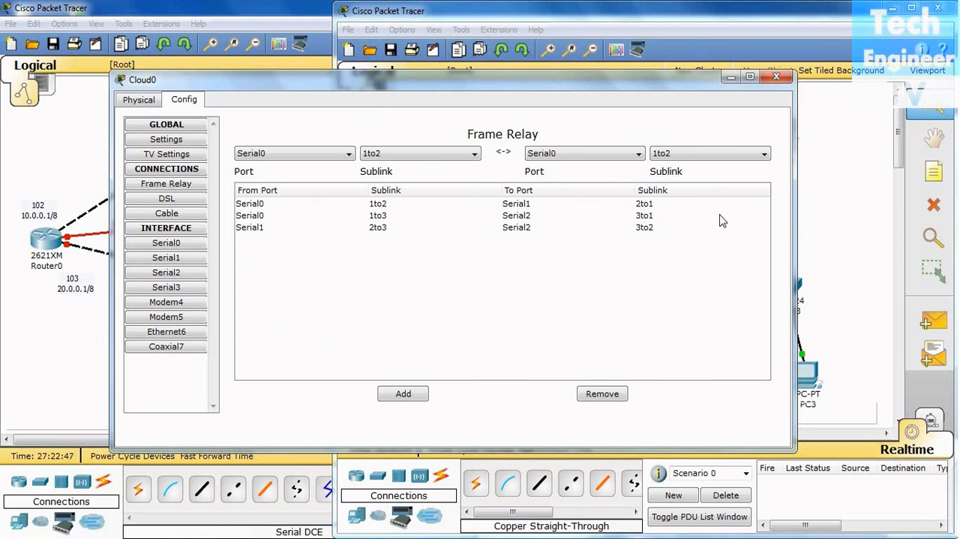
{"action": "left_click", "coordinate": [786, 78]}
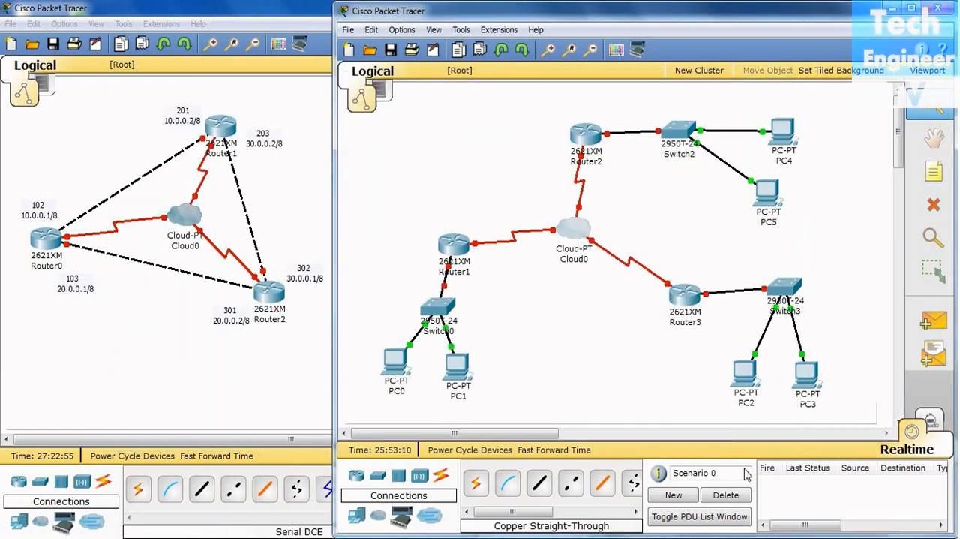